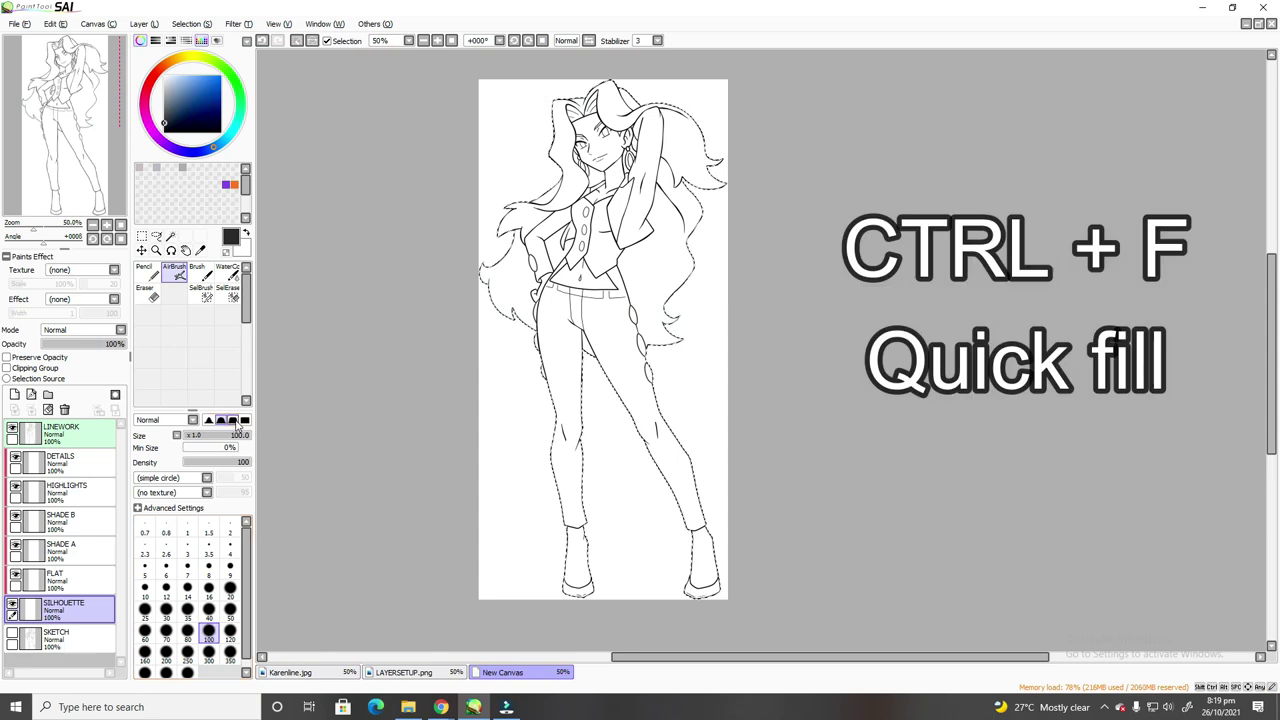
# Step: Fill the selected figure with dark grey on the SILHOUETTE layer and activate the clipped FLAT layer with brush size 50
pyautogui.moveTo(578, 78)
pyautogui.mouseDown()
pyautogui.moveTo(492, 258)
pyautogui.moveTo(500, 305)
pyautogui.moveTo(712, 205)
pyautogui.moveTo(588, 481)
pyautogui.moveTo(637, 481)
pyautogui.moveTo(614, 537)
pyautogui.moveTo(740, 571)
pyautogui.mouseUp()
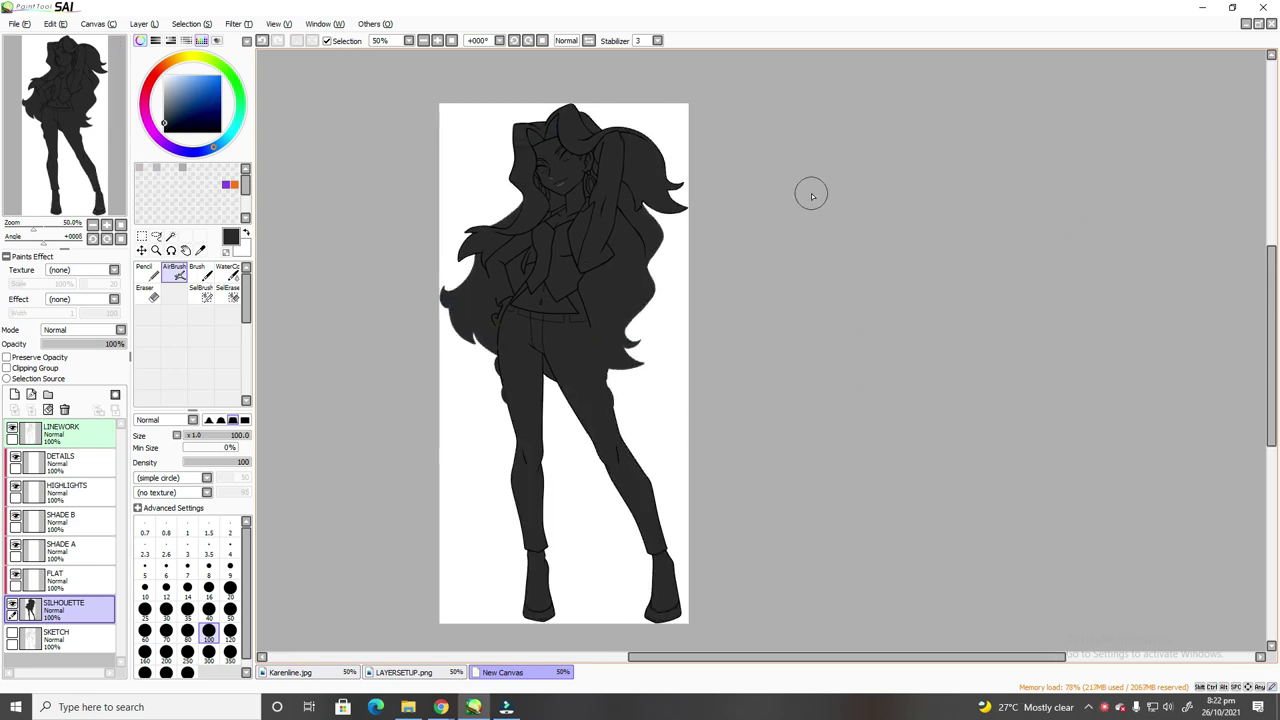
pyautogui.click(60, 578)
pyautogui.click(7, 368)
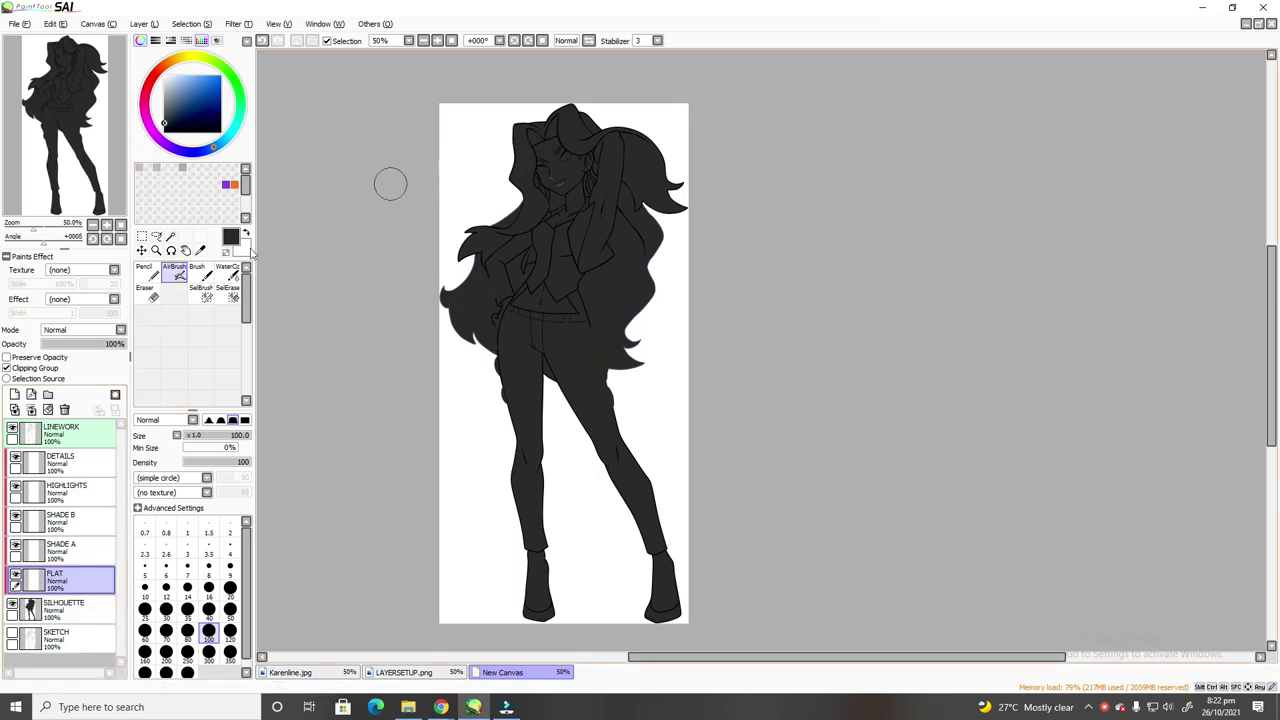
pyautogui.click(229, 612)
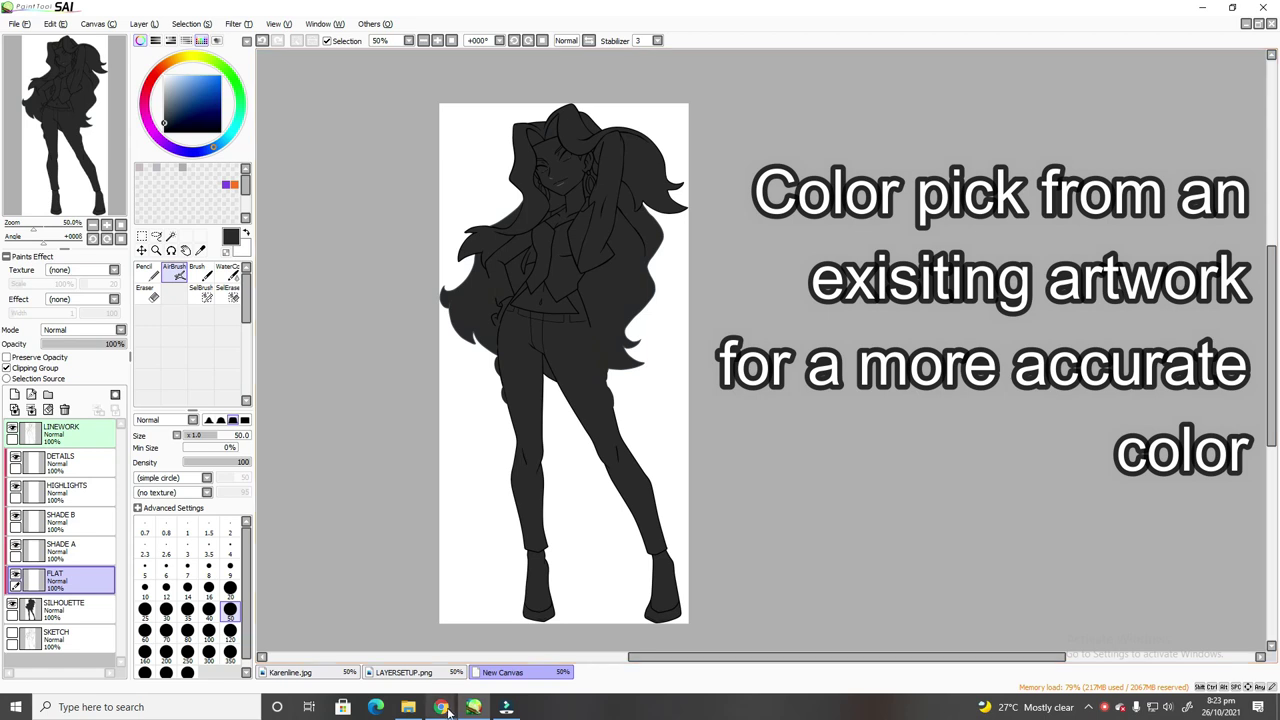
# Step: Switch to Chrome and search Google Images for "pokemon karen"
pyautogui.moveTo(447, 708)
pyautogui.click(492, 670)
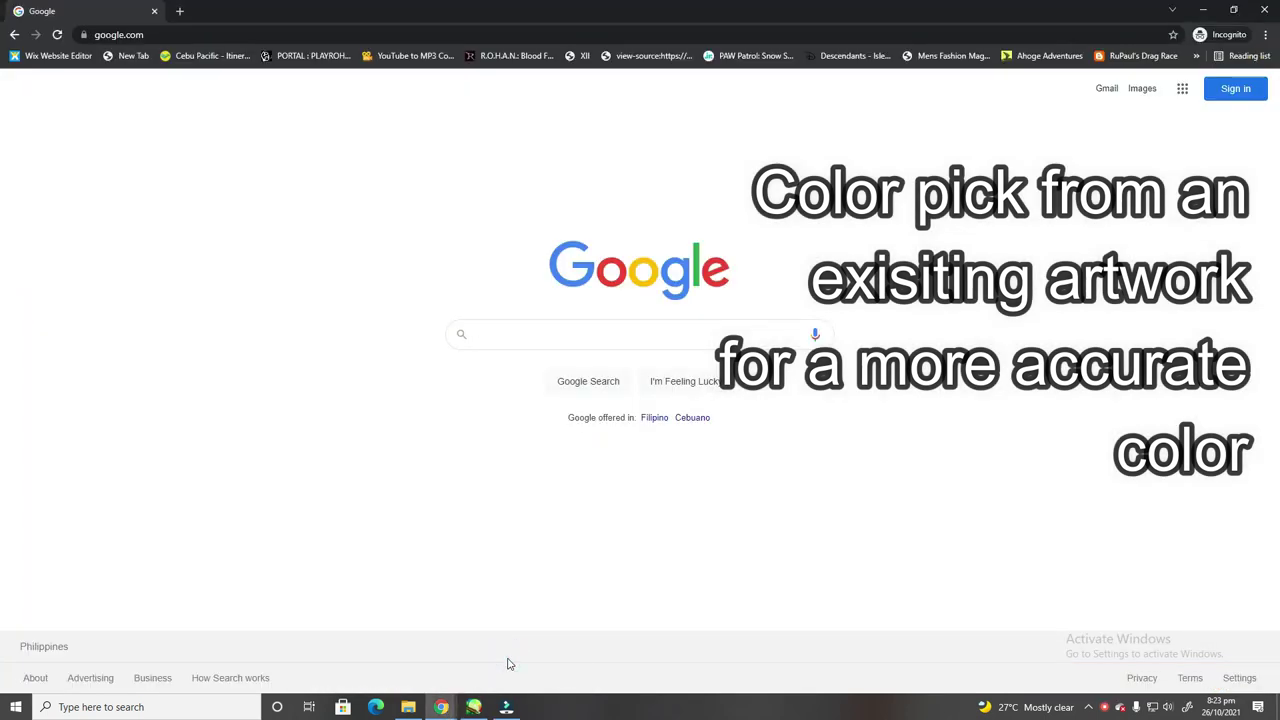
pyautogui.write('pokemon')
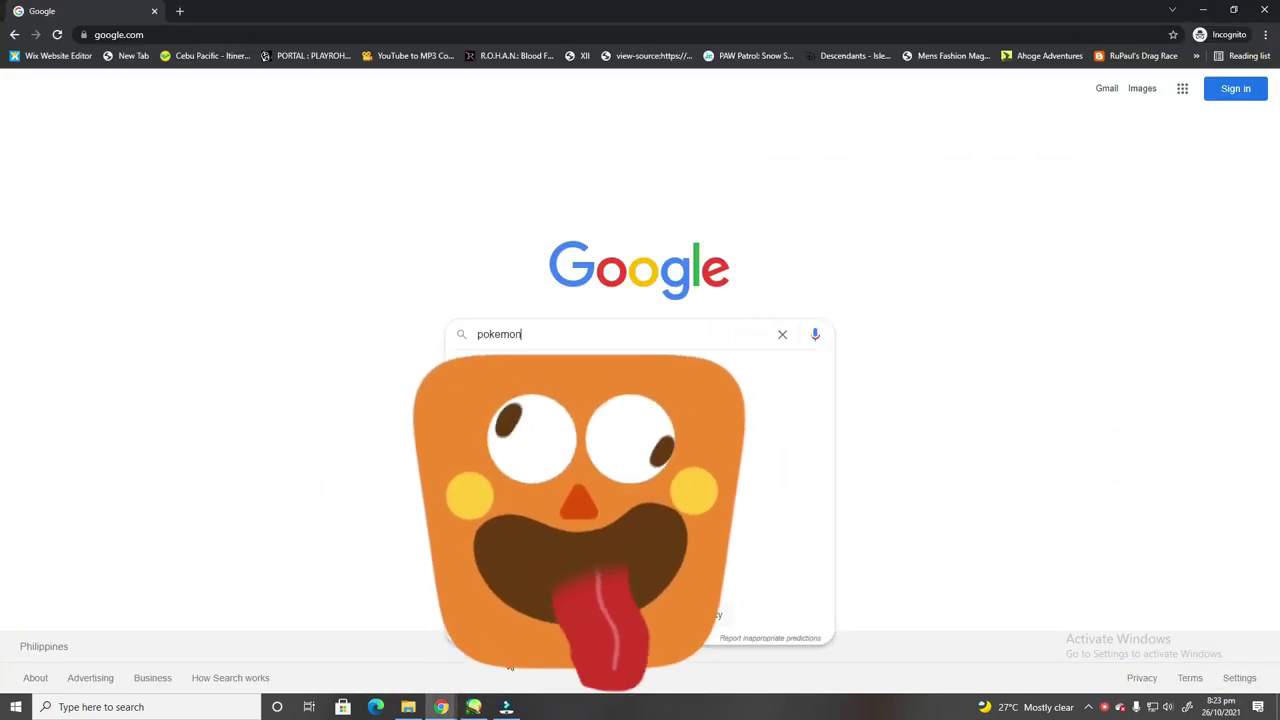
pyautogui.write(' karen')
pyautogui.press('Return')
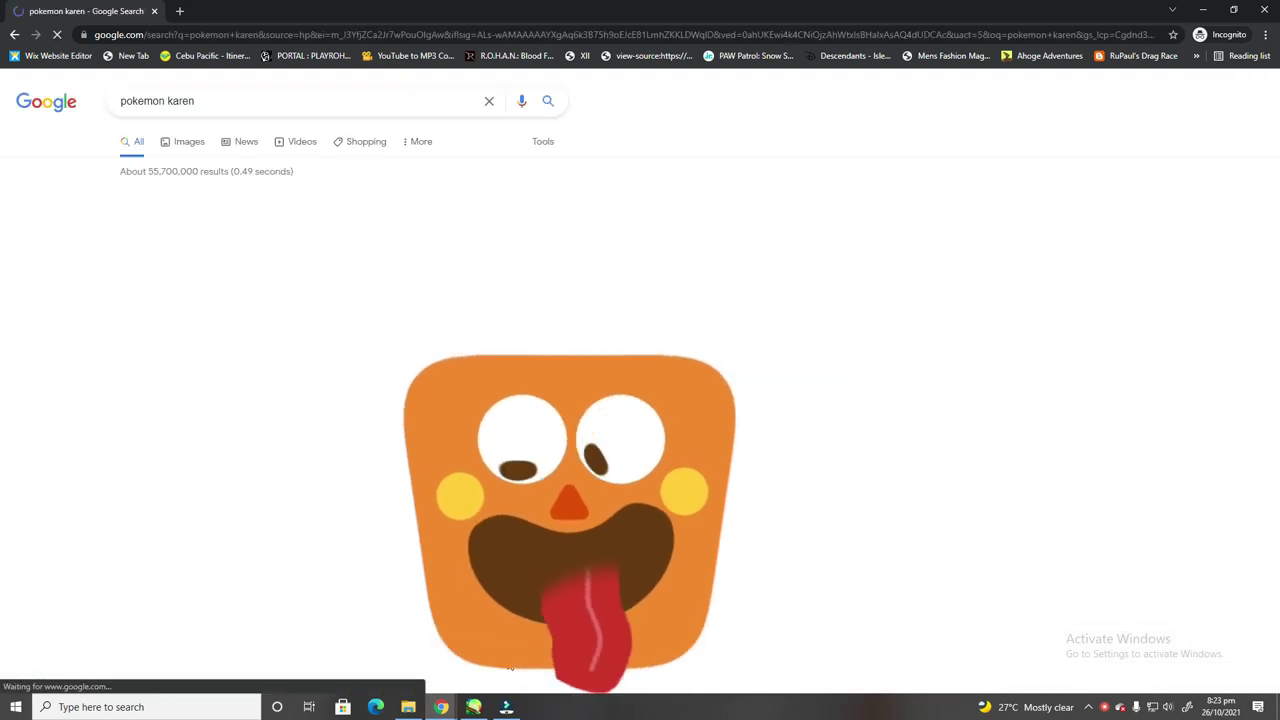
pyautogui.click(508, 663)
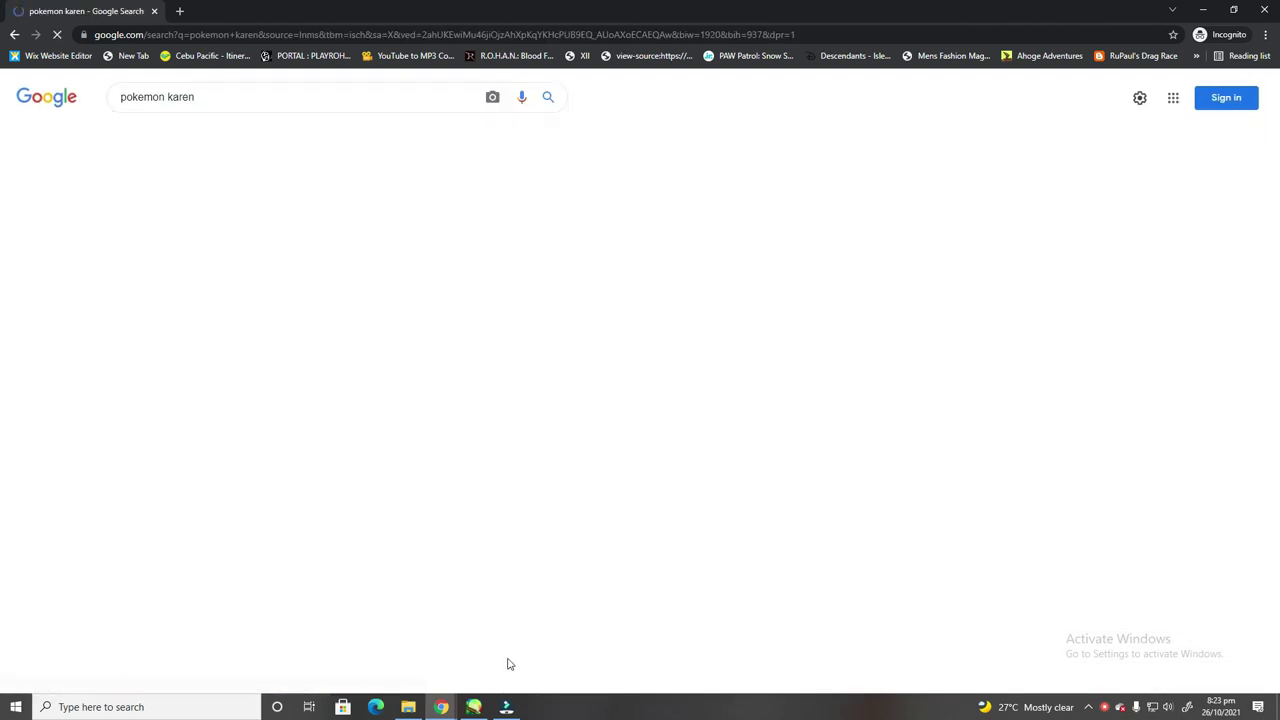
# Step: Copy the first full-body Karen image from the results and create a new canvas from the clipboard in PaintTool SAI
pyautogui.click(61, 277)
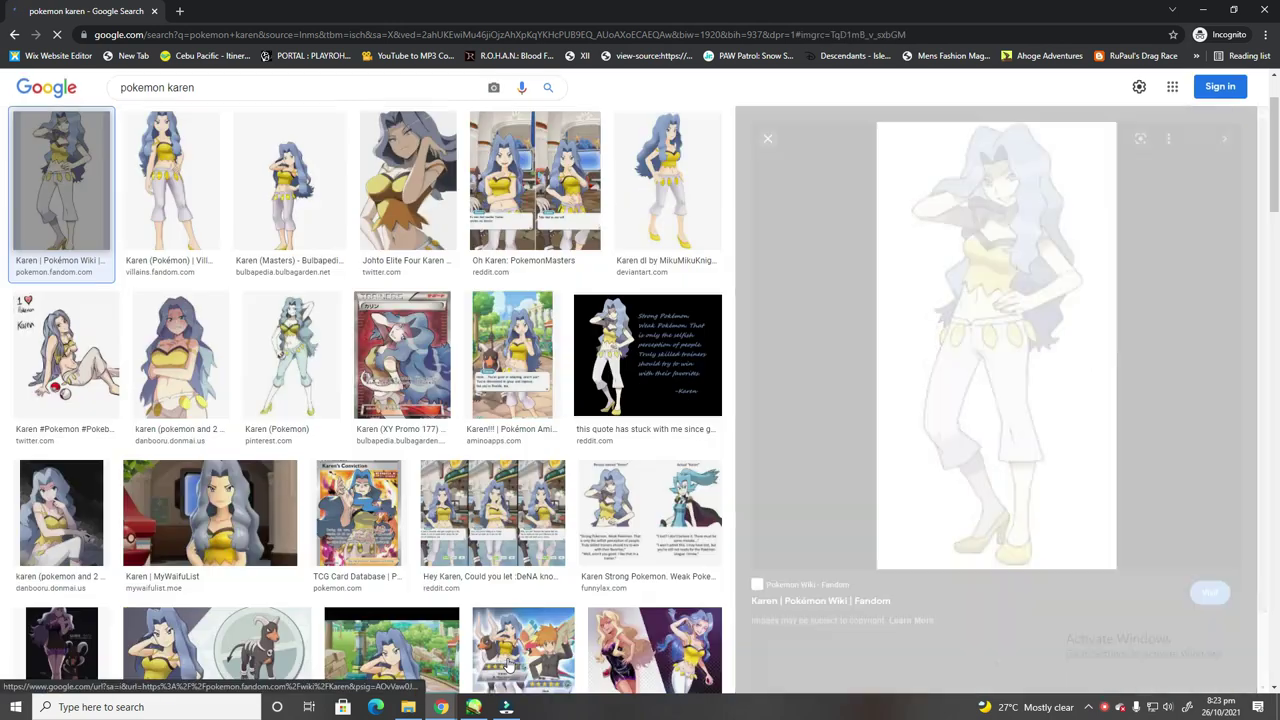
pyautogui.rightClick(1017, 340)
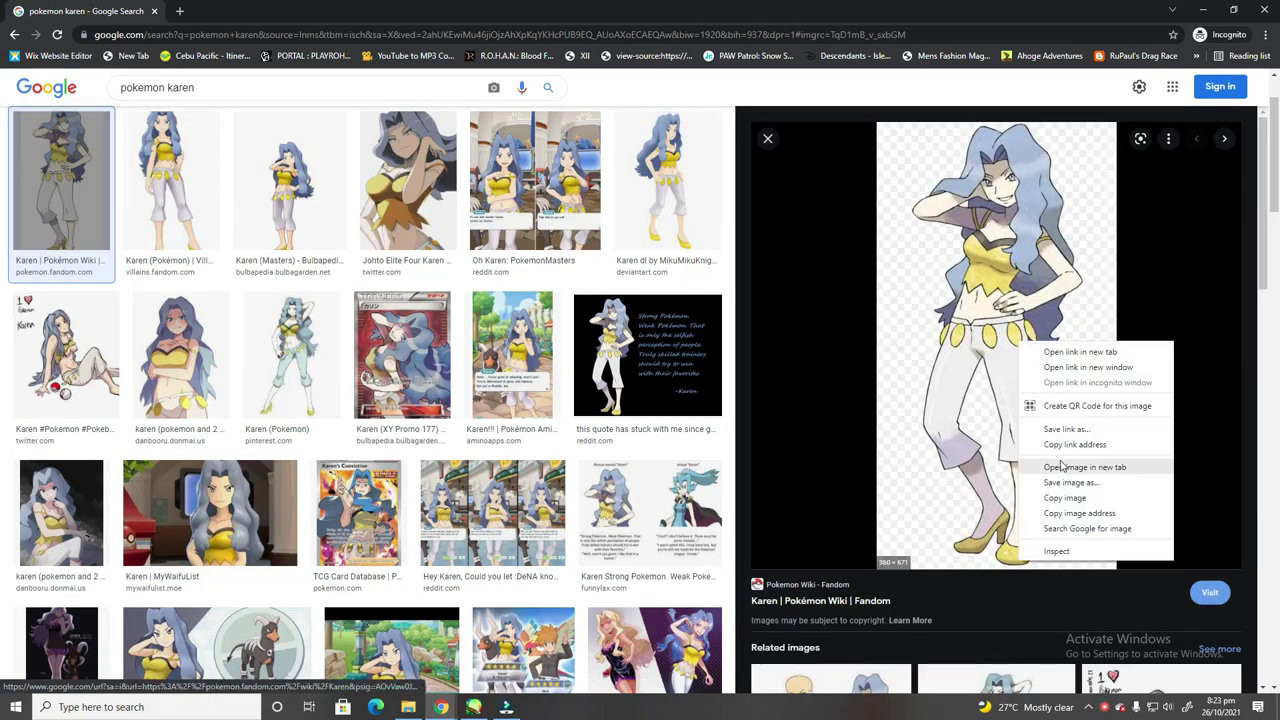
pyautogui.click(1058, 498)
pyautogui.click(507, 707)
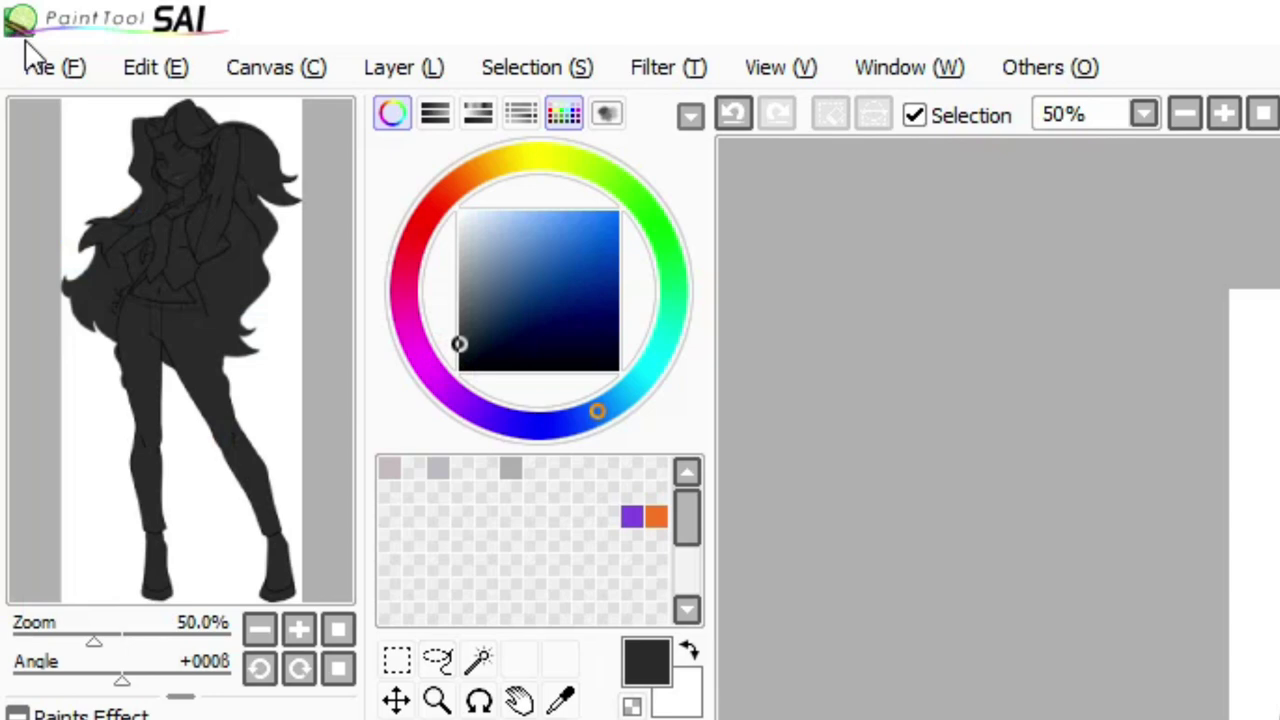
pyautogui.click(45, 67)
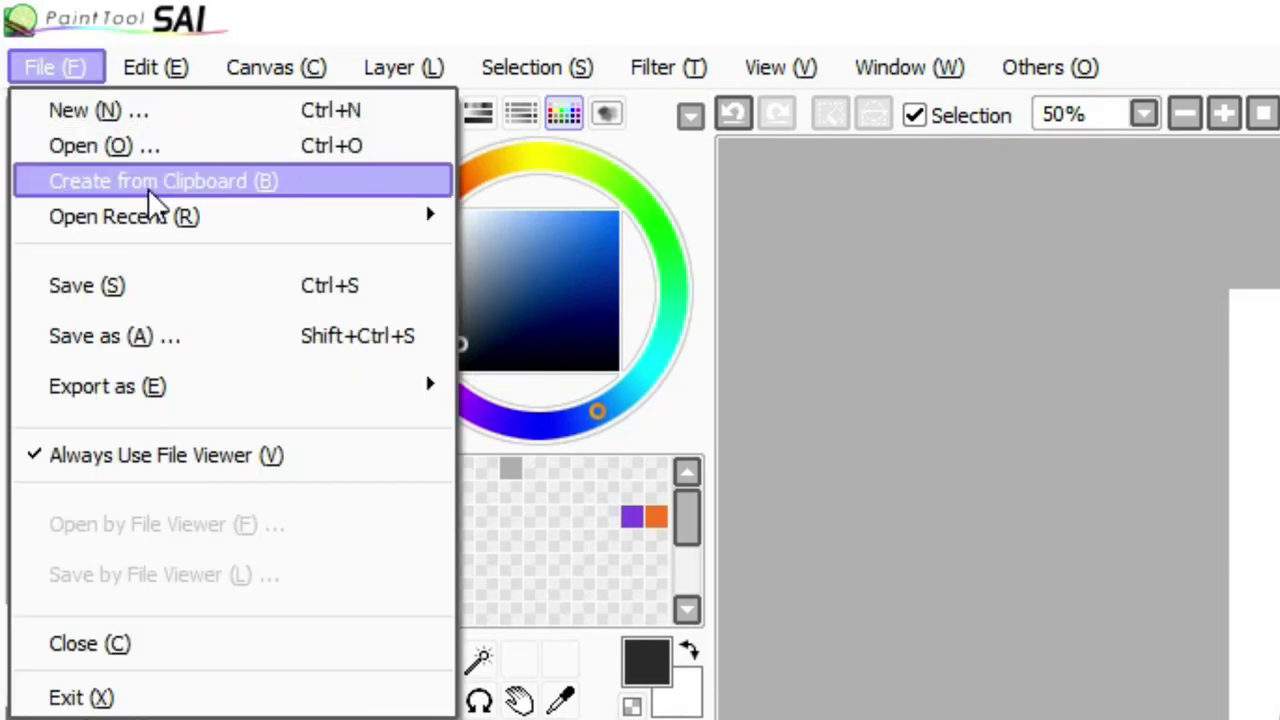
pyautogui.click(106, 187)
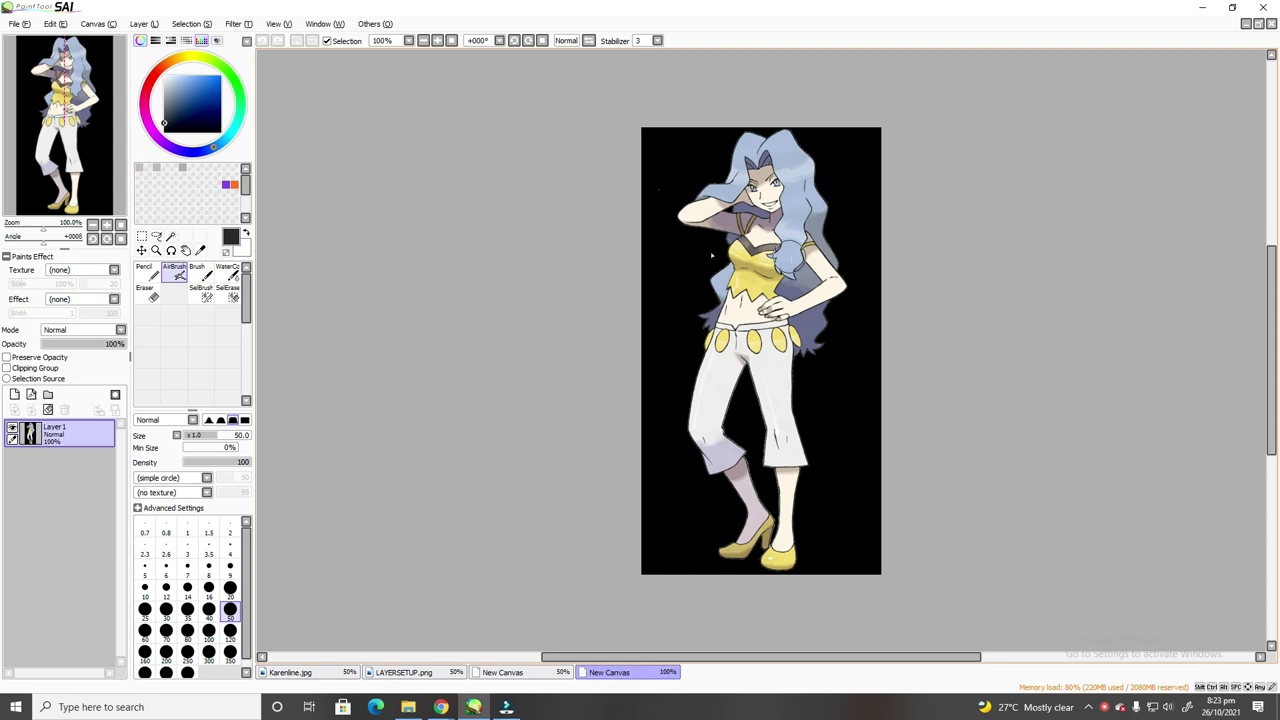
# Step: Sample the hair's base blue from the reference artwork with the colour picker, avoiding highlighted and shaded parts
pyautogui.click(201, 250)
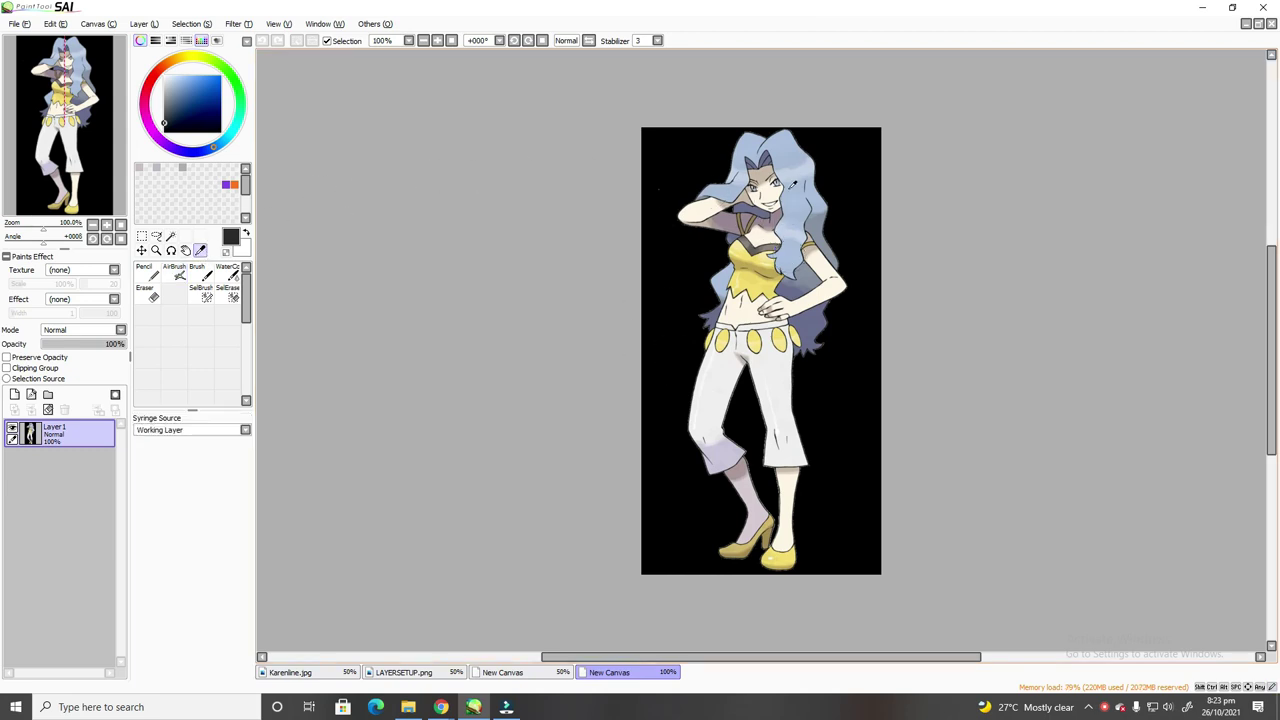
pyautogui.hotkey('ctrl', '=')
pyautogui.hotkey('ctrl', '=')
pyautogui.click(809, 225)
pyautogui.hotkey('ctrl', '-')
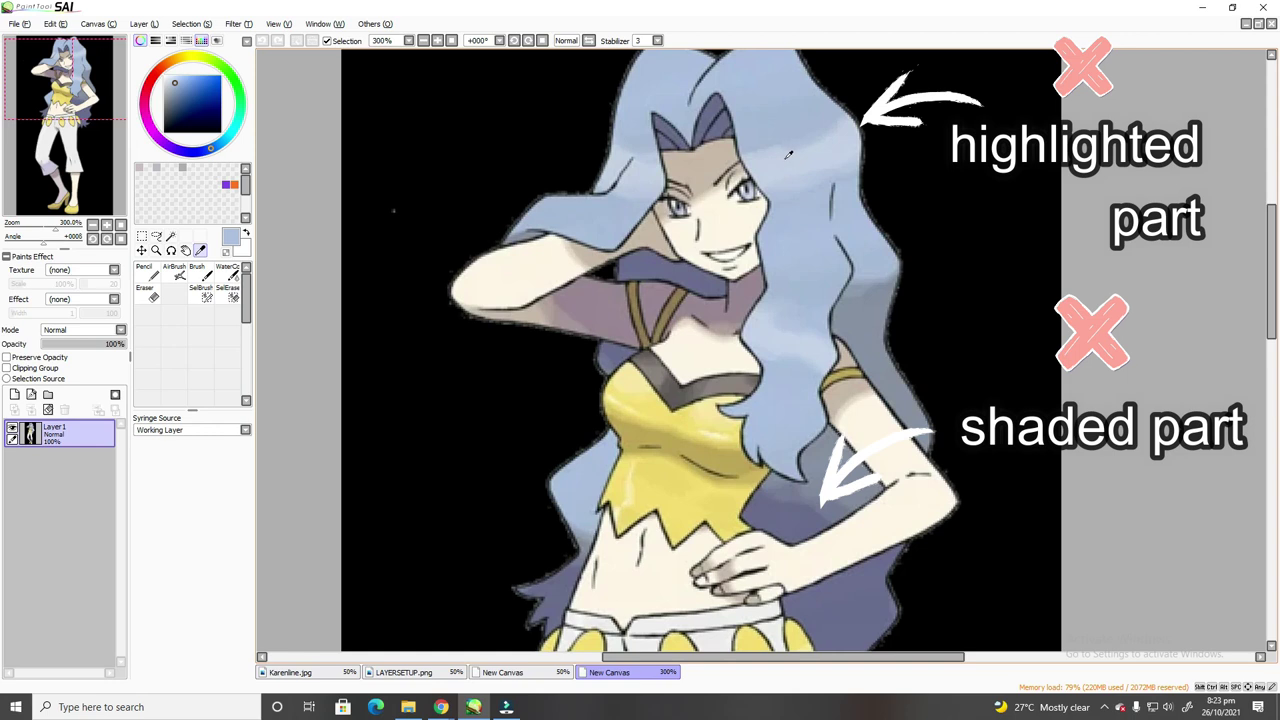
pyautogui.click(787, 105)
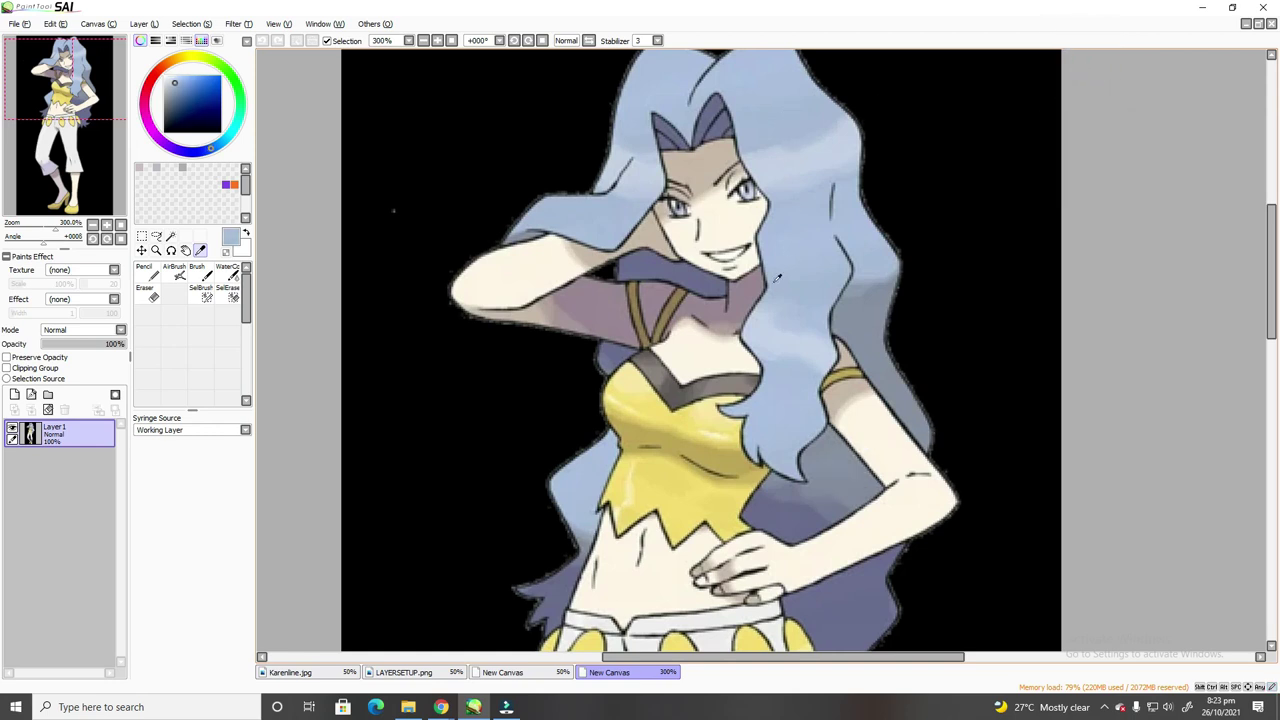
# Step: Select the figure's hair sections on the FLAT layer with the Magic Wand, airbrush them in the sampled blue, and clear the selection
pyautogui.click(503, 672)
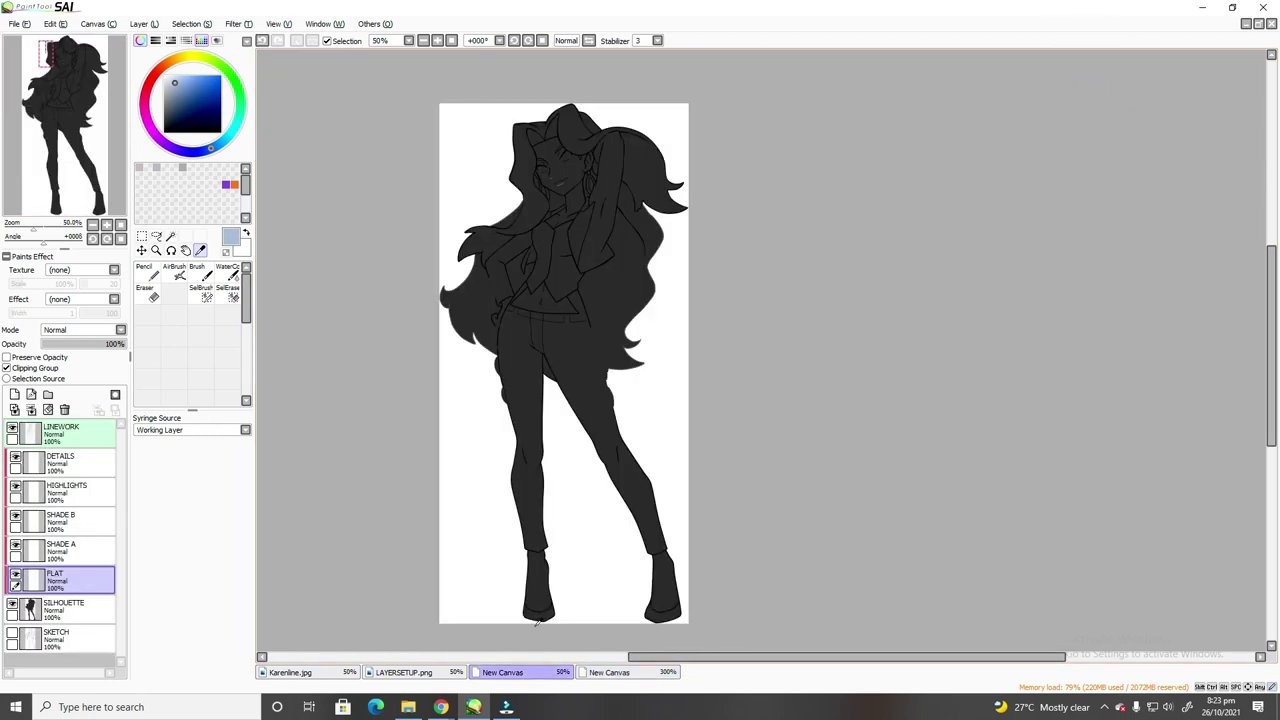
pyautogui.click(171, 236)
pyautogui.hotkey('ctrl', '+')
pyautogui.hotkey('ctrl', '+')
pyautogui.click(514, 126)
pyautogui.click(440, 300)
pyautogui.click(380, 450)
pyautogui.click(680, 250)
pyautogui.click(607, 108)
pyautogui.click(543, 266)
pyautogui.click(502, 229)
pyautogui.click(611, 233)
pyautogui.press('b')
pyautogui.moveTo(516, 228)
pyautogui.mouseDown()
pyautogui.moveTo(334, 502)
pyautogui.moveTo(776, 238)
pyautogui.moveTo(554, 216)
pyautogui.mouseUp()
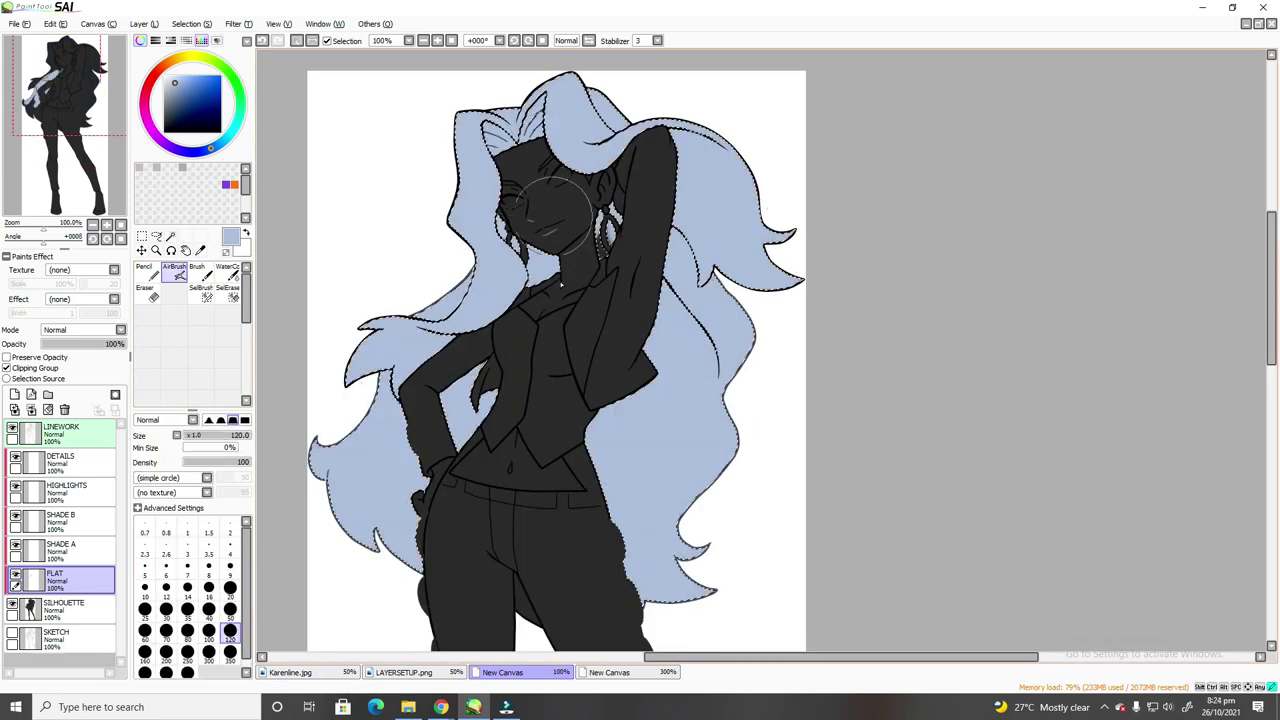
pyautogui.hotkey('ctrl', 'd')
# Step: Sample the reference's skin tone, select the figure's face, neck, midriff and hand, and airbrush them in that colour
pyautogui.press('w')
pyautogui.hotkey('ctrl', 'Tab')
pyautogui.rightClick(520, 230)
pyautogui.hotkey('ctrl', 'shift', 'Tab')
pyautogui.click(530, 465)
pyautogui.click(565, 280)
pyautogui.click(555, 210)
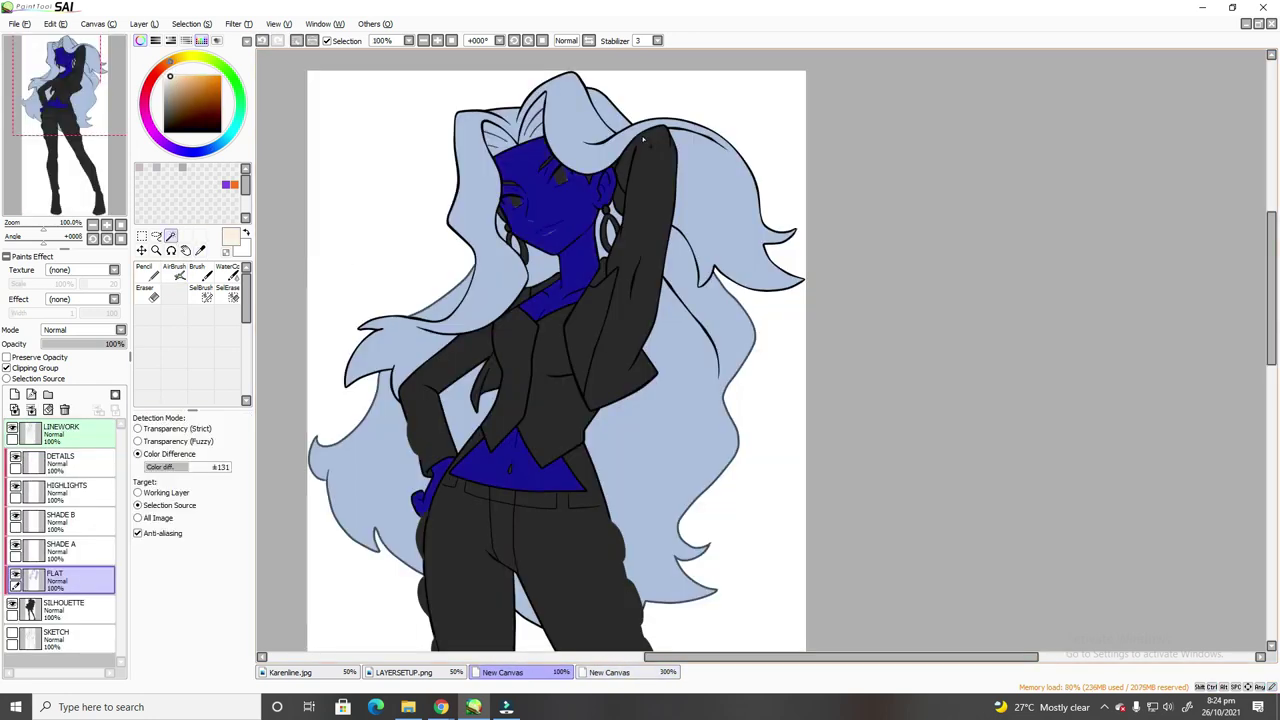
pyautogui.click(619, 197)
pyautogui.press('b')
pyautogui.hotkey('ctrl', '-')
pyautogui.hotkey('ctrl', '+')
pyautogui.moveTo(534, 357); pyautogui.dragTo(530, 200)
# Step: Sample the yellow of the reference's top and select the matching clothing areas on the figure with the Magic Wand
pyautogui.press('w')
pyautogui.click(700, 506)
pyautogui.hotkey('ctrl', 'Tab')
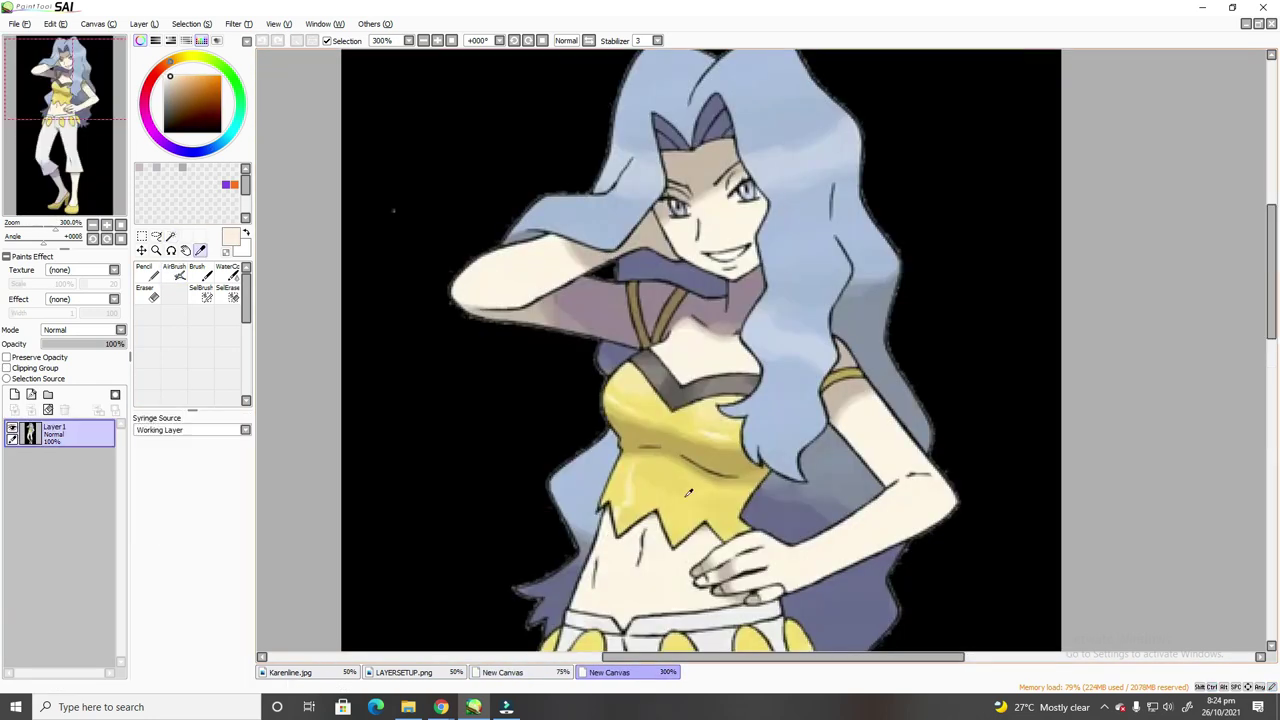
pyautogui.rightClick(687, 495)
pyautogui.hotkey('ctrl', 'shift', 'Tab')
pyautogui.scroll(-1, 690, 495)
pyautogui.scroll(2, 587, 176)
pyautogui.click(689, 556)
pyautogui.click(477, 488)
pyautogui.click(610, 350)
pyautogui.click(565, 340)
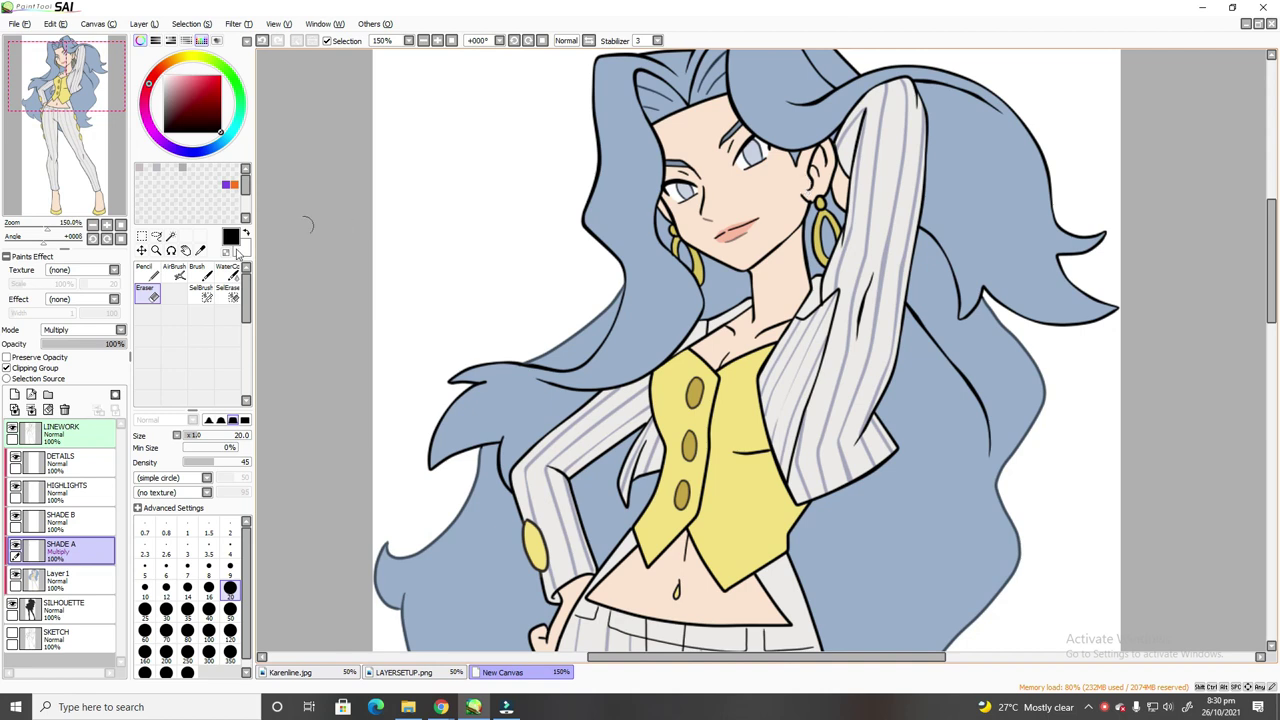
# Step: Set the SHADE A layer's blending mode to Multiply and prepare the AirBrush at size 20
pyautogui.click(174, 271)
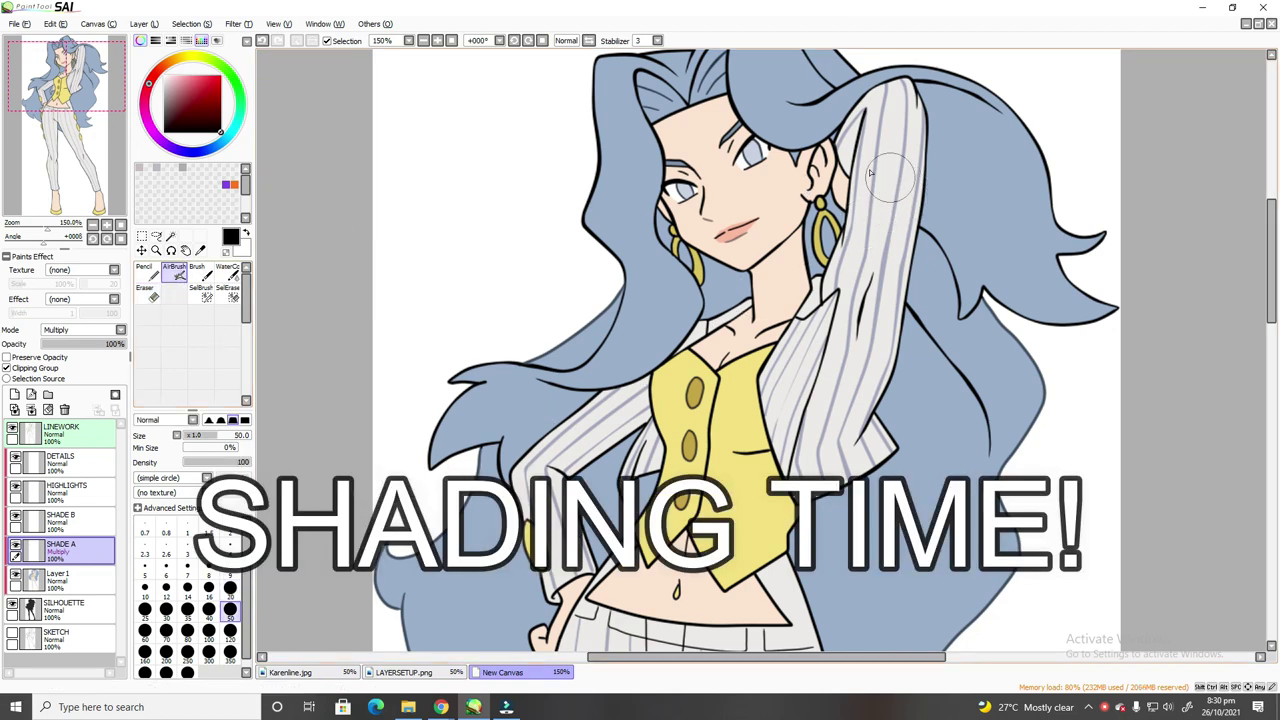
pyautogui.click(85, 330)
pyautogui.click(62, 331)
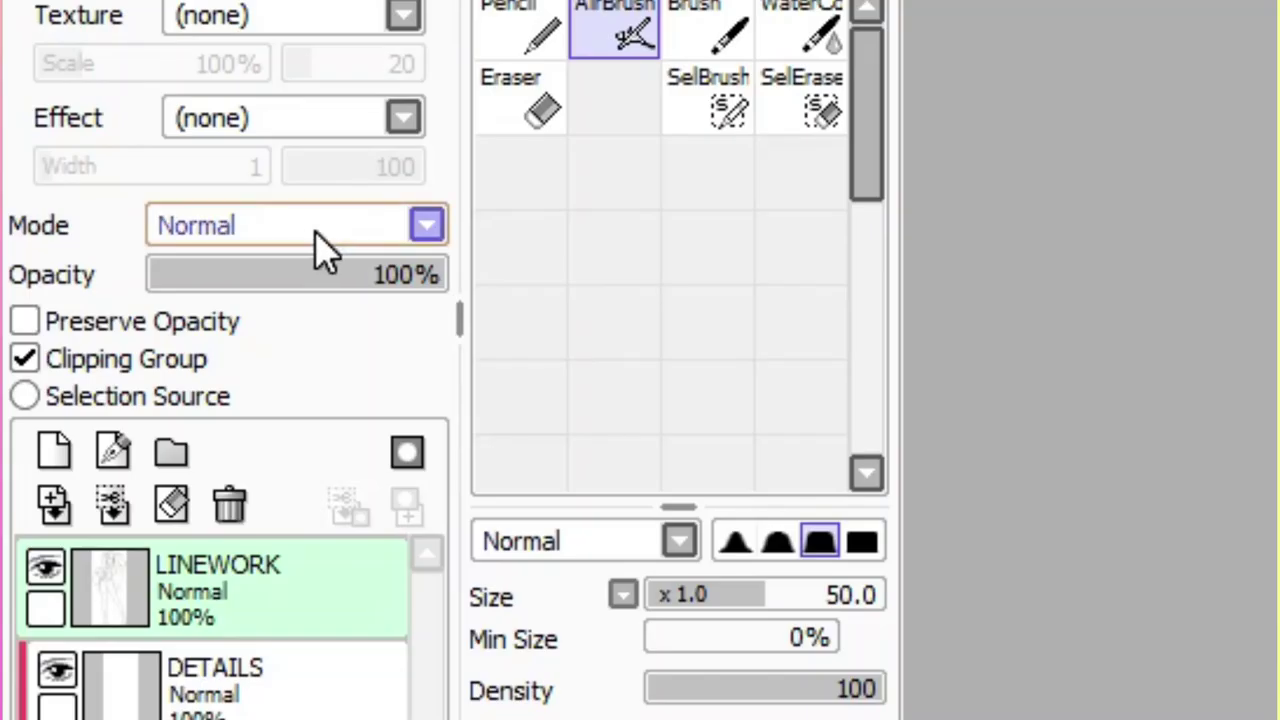
pyautogui.click(89, 332)
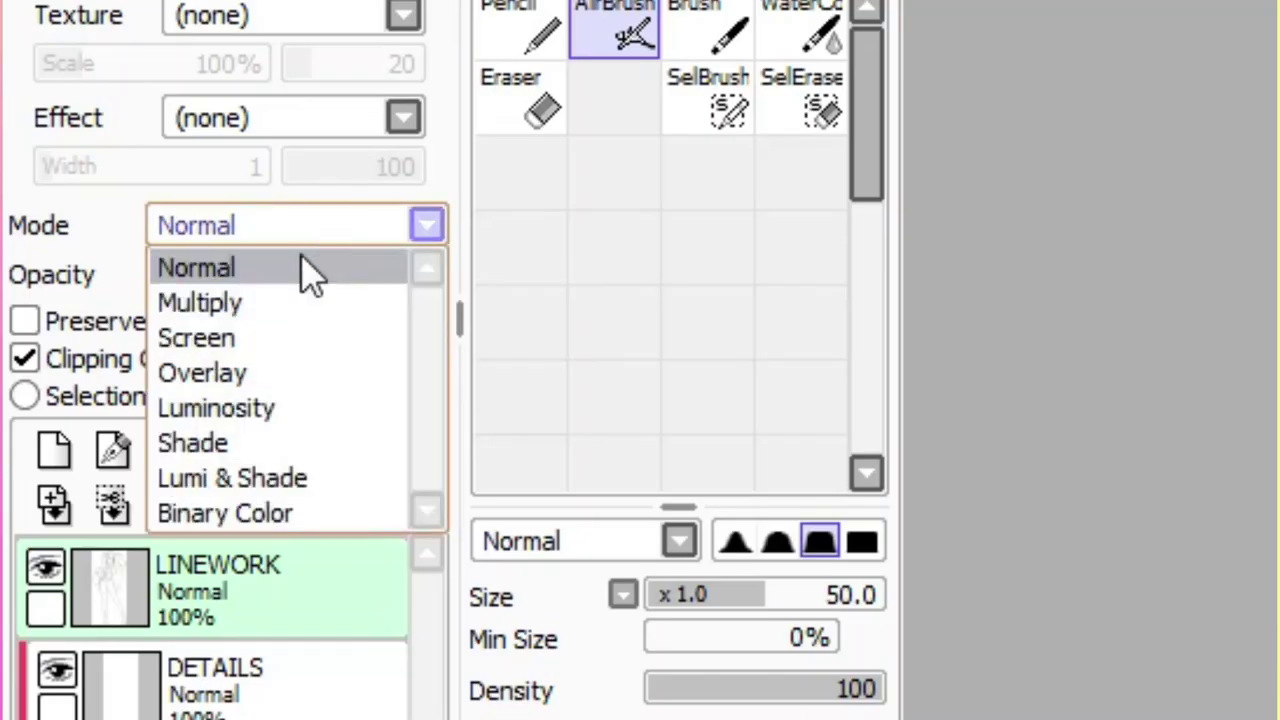
pyautogui.click(242, 305)
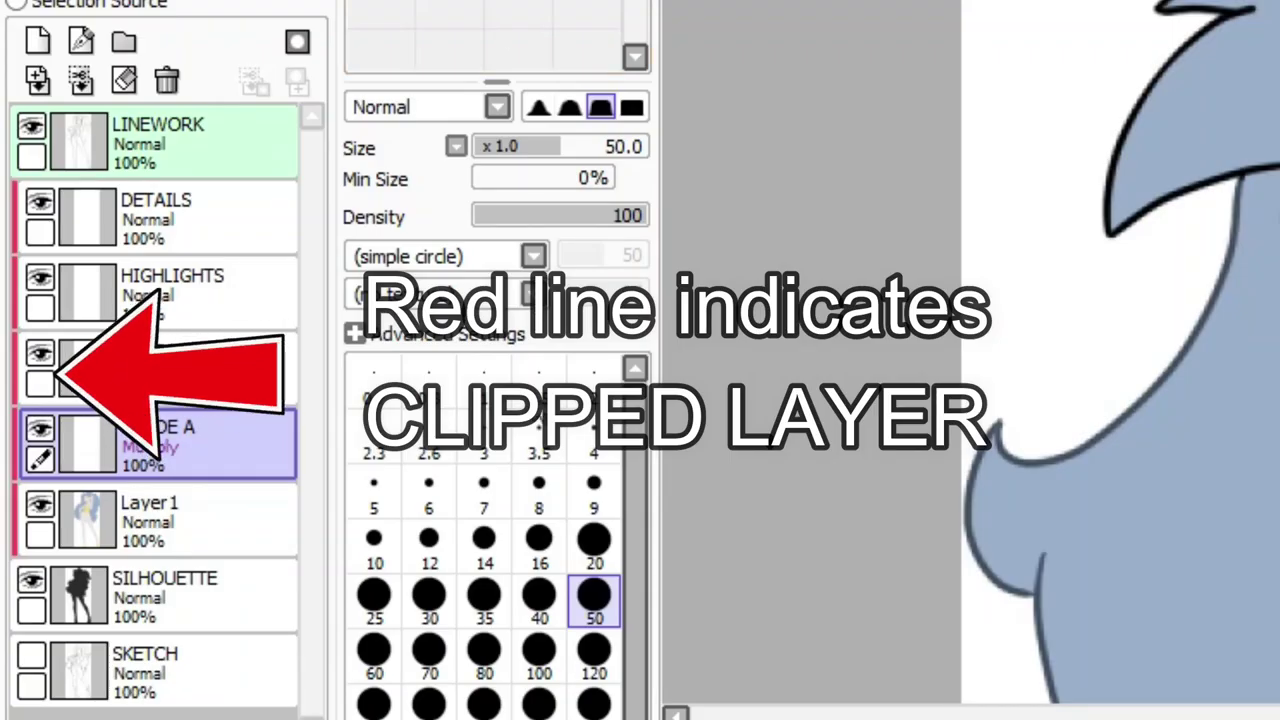
pyautogui.click(588, 554)
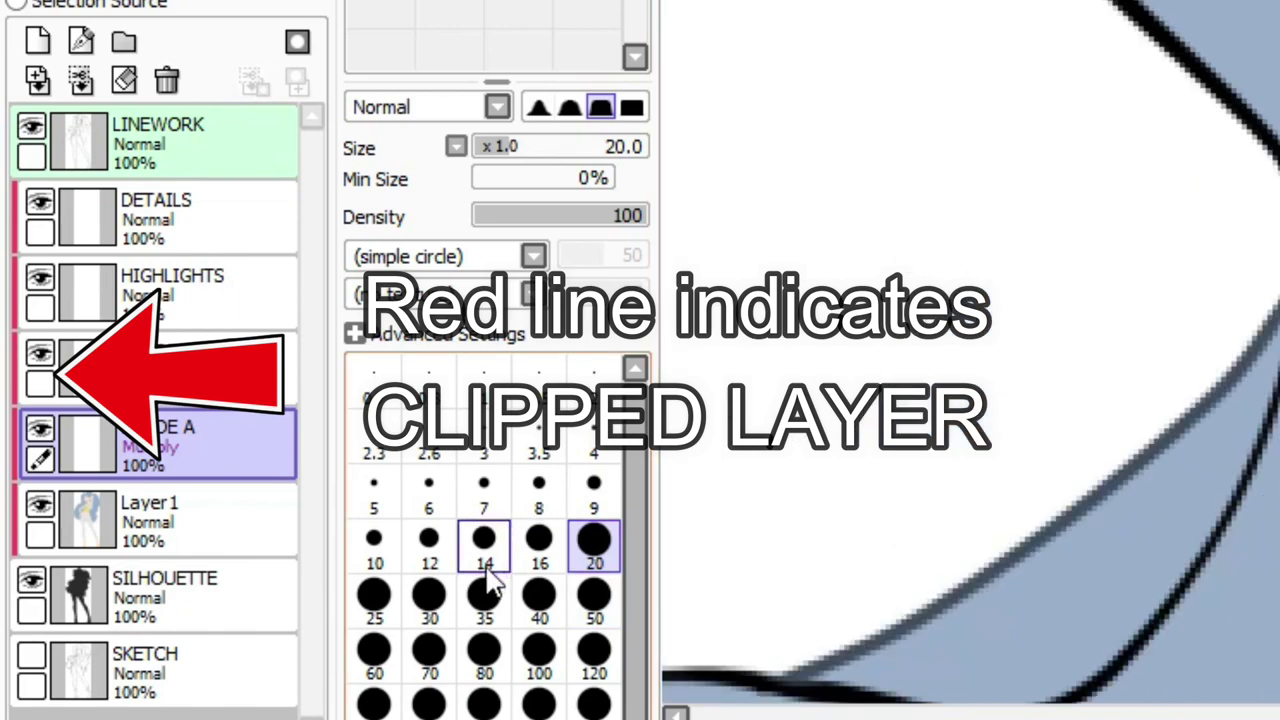
pyautogui.click(484, 600)
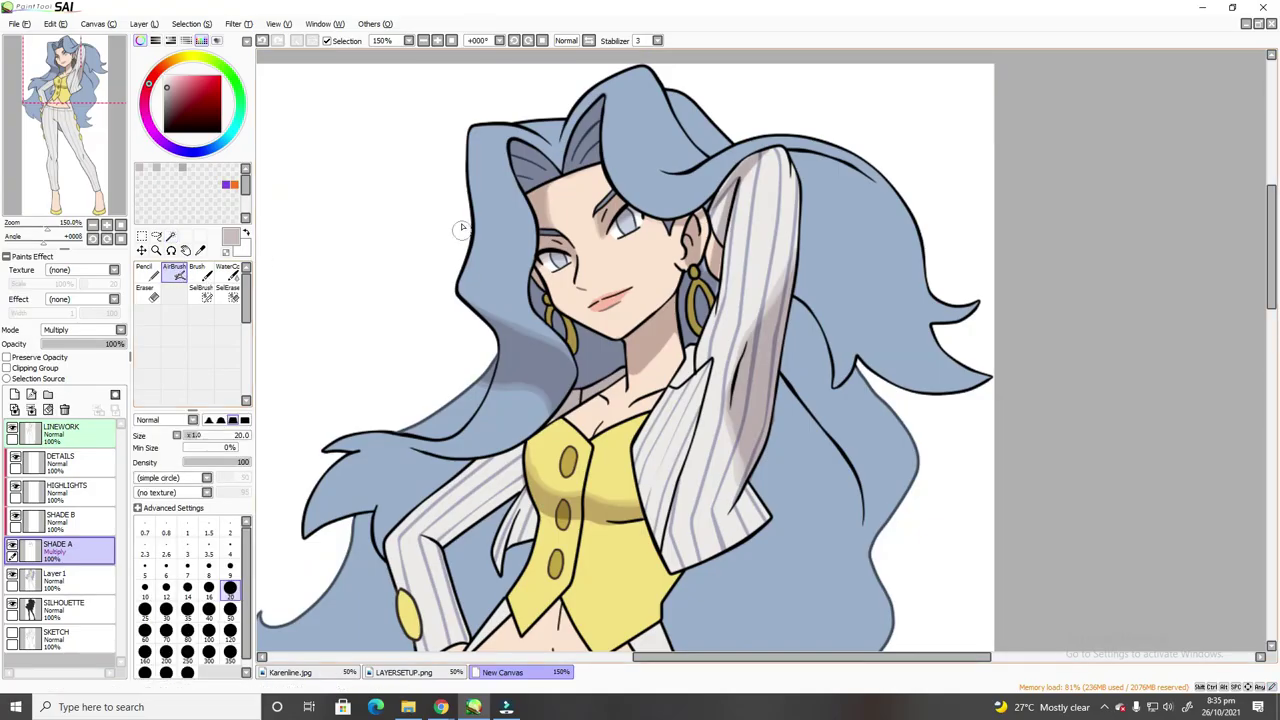
# Step: Airbrush a shadow stroke across the outer edge of the long front hair lock with SHADE A unclipped
pyautogui.moveTo(469, 189)
pyautogui.mouseDown()
pyautogui.moveTo(467, 285)
pyautogui.moveTo(505, 358)
pyautogui.mouseUp()
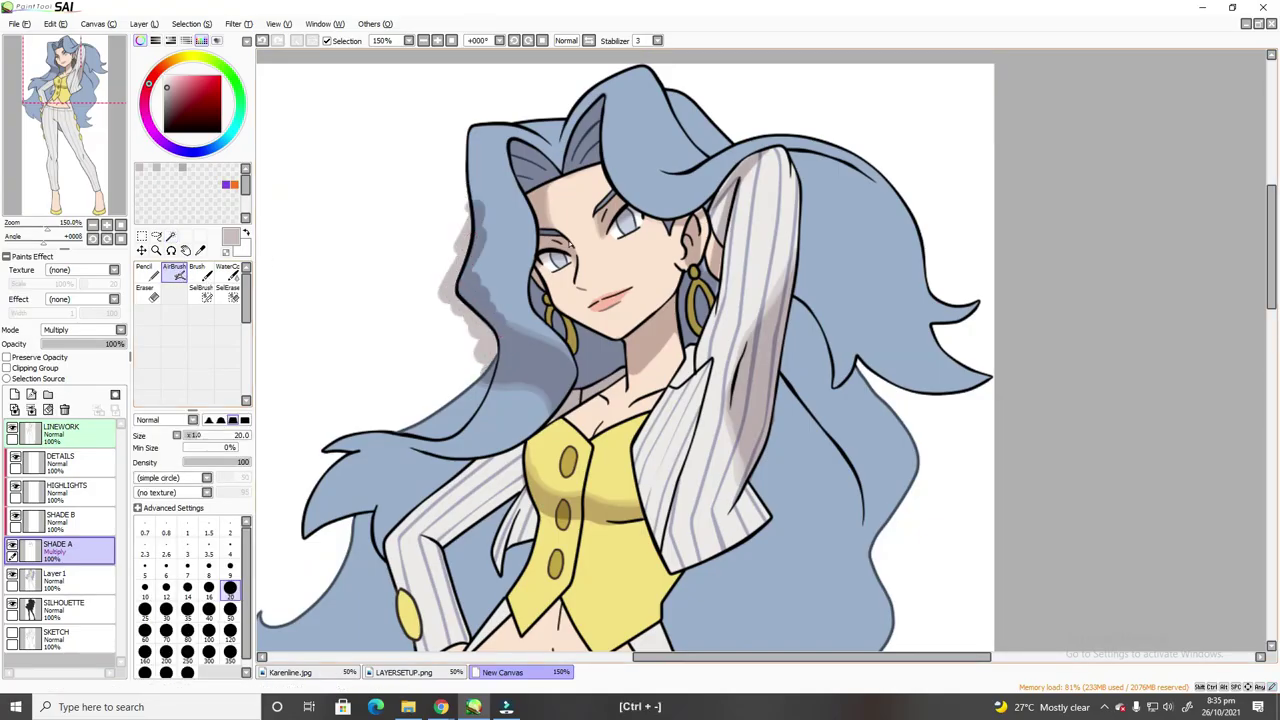
# Step: Airbrush shadows on the SHADE A layer along the forehead beside the hair and around the eyes
pyautogui.hotkey('ctrl', '=')
pyautogui.hotkey('ctrl', '=')
pyautogui.moveTo(722, 200)
pyautogui.mouseDown()
pyautogui.moveTo(719, 240)
pyautogui.moveTo(743, 221)
pyautogui.moveTo(752, 232)
pyautogui.moveTo(726, 297)
pyautogui.moveTo(750, 289)
pyautogui.moveTo(752, 308)
pyautogui.moveTo(769, 307)
pyautogui.moveTo(772, 366)
pyautogui.moveTo(751, 315)
pyautogui.moveTo(716, 342)
pyautogui.moveTo(745, 300)
pyautogui.moveTo(685, 345)
pyautogui.mouseUp()
pyautogui.hotkey('ctrl', '=')
pyautogui.moveTo(500, 310)
pyautogui.mouseDown()
pyautogui.moveTo(524, 262)
pyautogui.moveTo(542, 270)
pyautogui.moveTo(495, 180)
pyautogui.mouseUp()
pyautogui.hotkey('ctrl', '-')
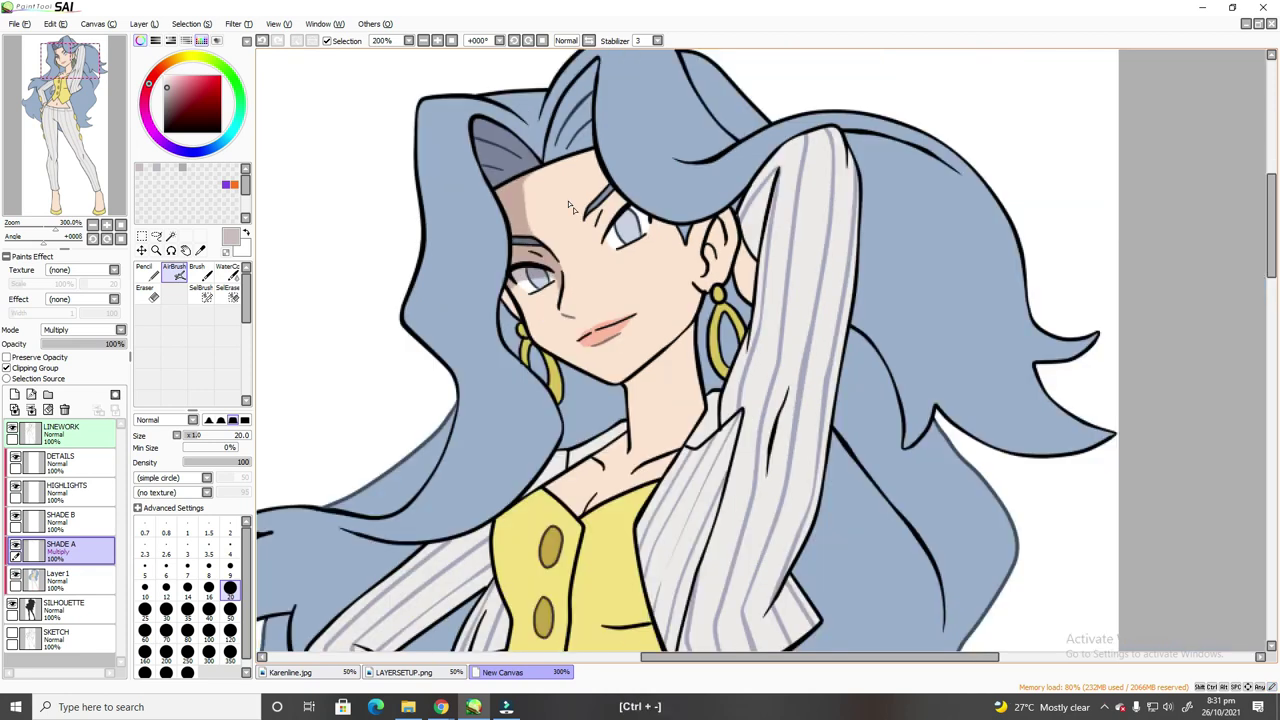
pyautogui.hotkey('ctrl', '-')
pyautogui.hotkey('ctrl', '=')
pyautogui.hotkey('ctrl', '=')
pyautogui.moveTo(562, 185)
pyautogui.mouseDown()
pyautogui.moveTo(565, 238)
pyautogui.moveTo(577, 185)
pyautogui.moveTo(608, 183)
pyautogui.moveTo(602, 166)
pyautogui.moveTo(576, 224)
pyautogui.moveTo(625, 185)
pyautogui.moveTo(566, 188)
pyautogui.moveTo(599, 145)
pyautogui.moveTo(573, 215)
pyautogui.mouseUp()
# Step: Airbrush shadows onto the long front hair lock, the hair behind the earring and the area around the ear
pyautogui.hotkey('ctrl', '-')
pyautogui.hotkey('ctrl', '=')
pyautogui.hotkey('ctrl', '-')
pyautogui.hotkey('ctrl', '=')
pyautogui.moveTo(480, 285)
pyautogui.mouseDown()
pyautogui.moveTo(563, 330)
pyautogui.moveTo(606, 370)
pyautogui.moveTo(585, 421)
pyautogui.moveTo(531, 388)
pyautogui.moveTo(515, 330)
pyautogui.moveTo(523, 384)
pyautogui.moveTo(540, 346)
pyautogui.moveTo(533, 325)
pyautogui.moveTo(589, 388)
pyautogui.moveTo(547, 373)
pyautogui.moveTo(591, 408)
pyautogui.moveTo(604, 368)
pyautogui.moveTo(587, 343)
pyautogui.moveTo(447, 267)
pyautogui.moveTo(602, 365)
pyautogui.moveTo(512, 385)
pyautogui.mouseUp()
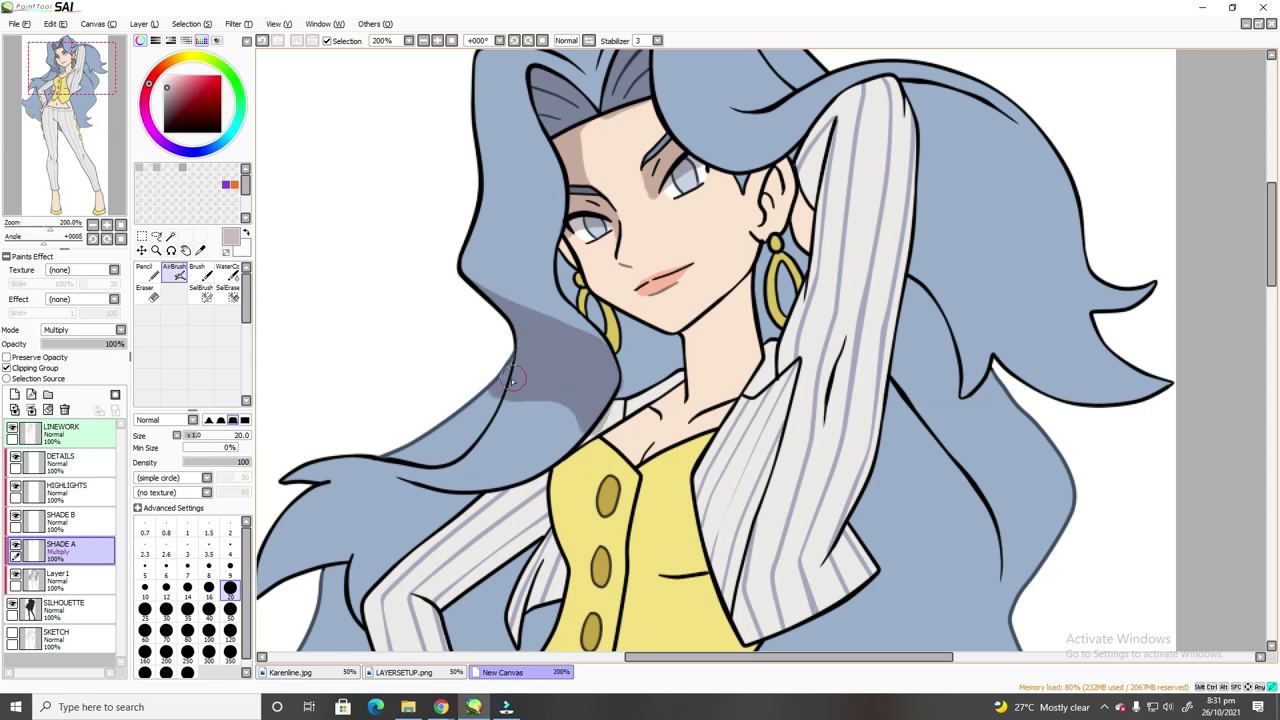
pyautogui.moveTo(593, 315); pyautogui.dragTo(562, 250)
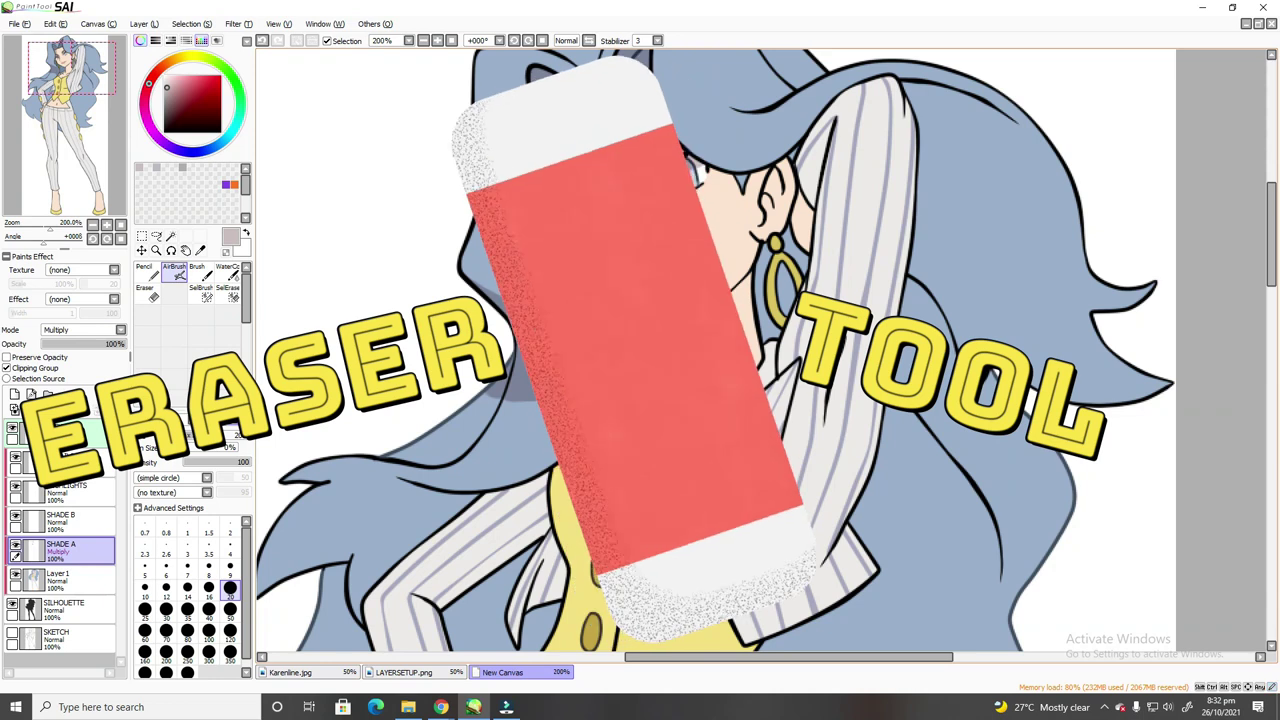
pyautogui.hotkey('ctrl', '-')
pyautogui.hotkey('ctrl', '=')
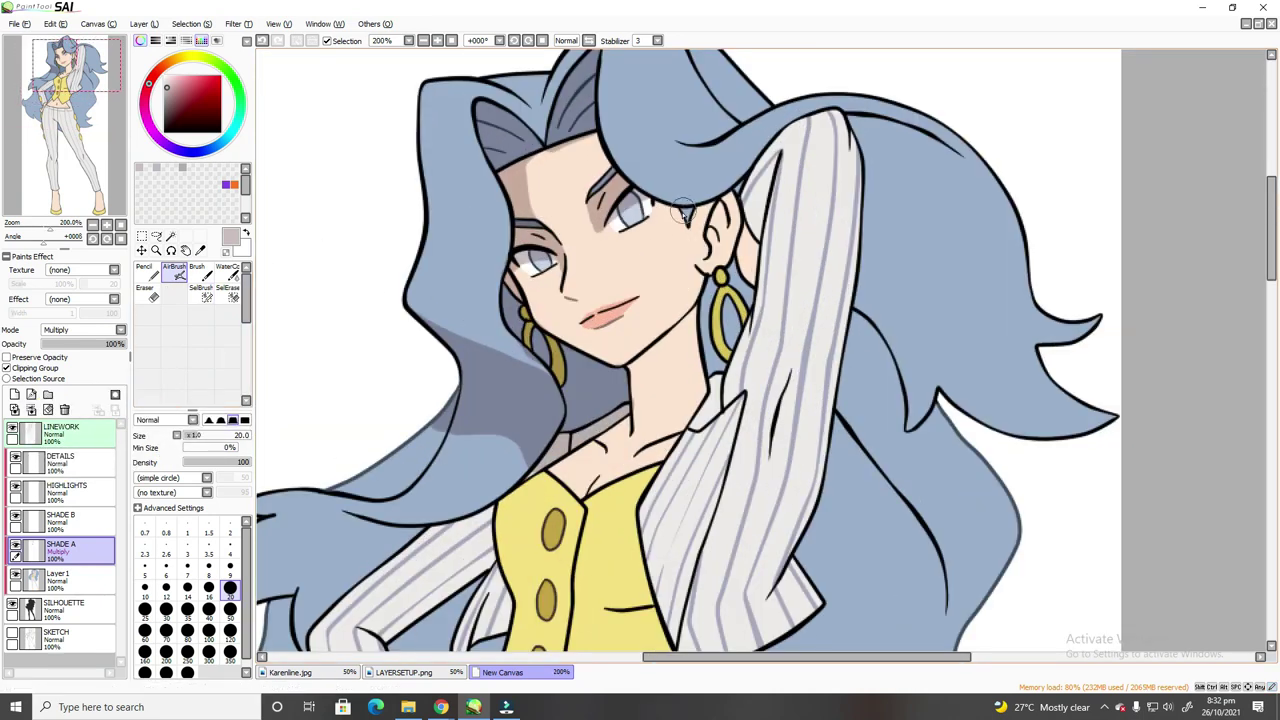
pyautogui.moveTo(697, 205)
pyautogui.mouseDown()
pyautogui.moveTo(782, 142)
pyautogui.moveTo(716, 273)
pyautogui.moveTo(718, 260)
pyautogui.mouseUp()
# Step: Set the Eraser to size 20 with density 41 and soften the shadow edges on the front hair lock
pyautogui.click(152, 294)
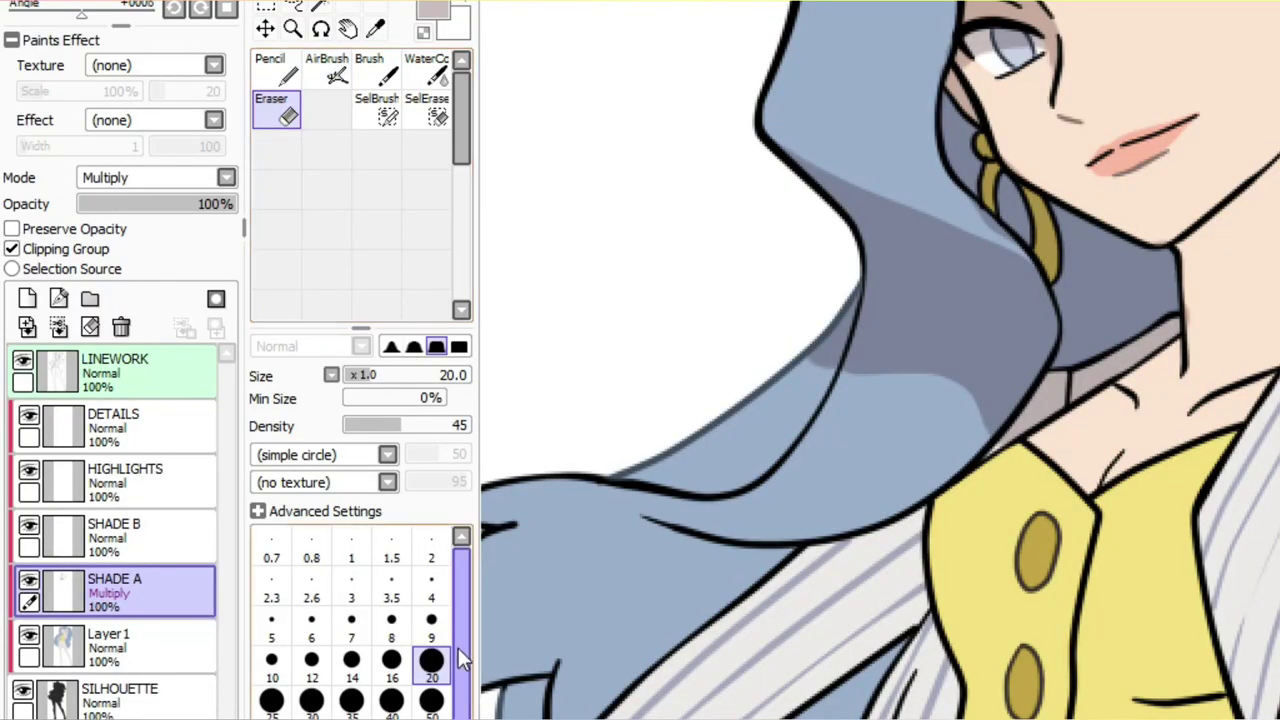
pyautogui.click(213, 462)
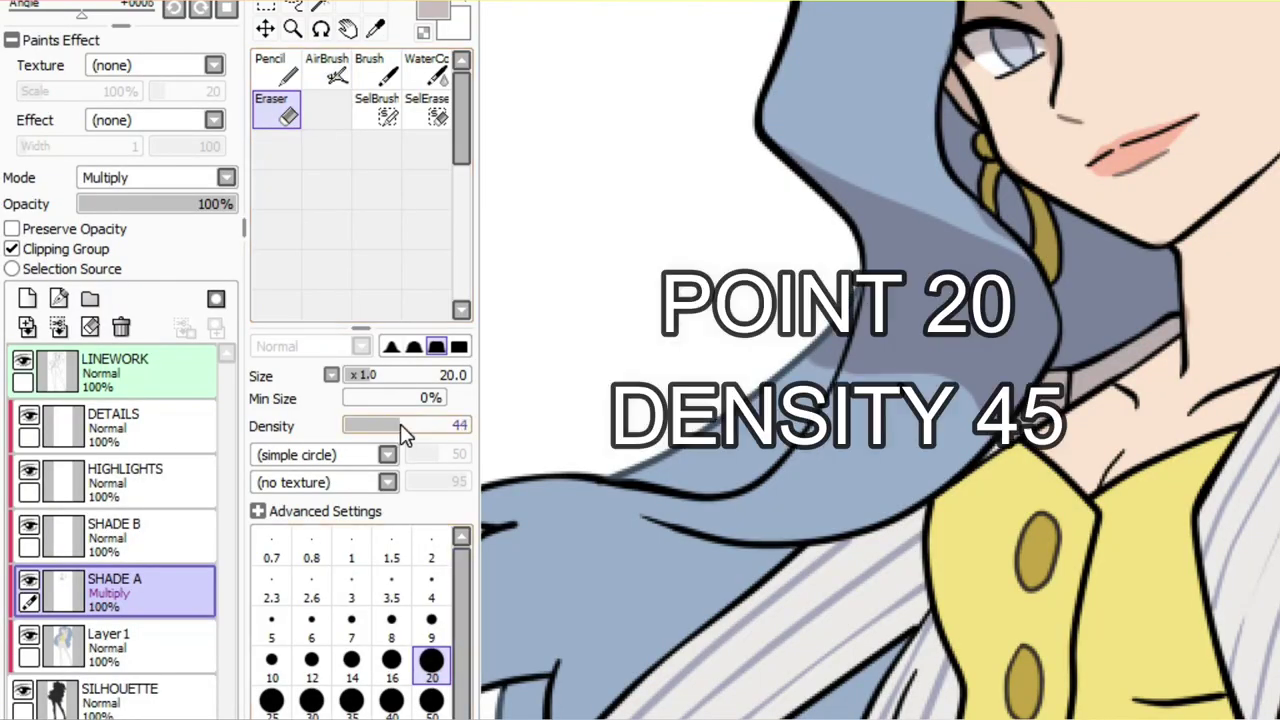
pyautogui.moveTo(400, 424); pyautogui.dragTo(396, 424)
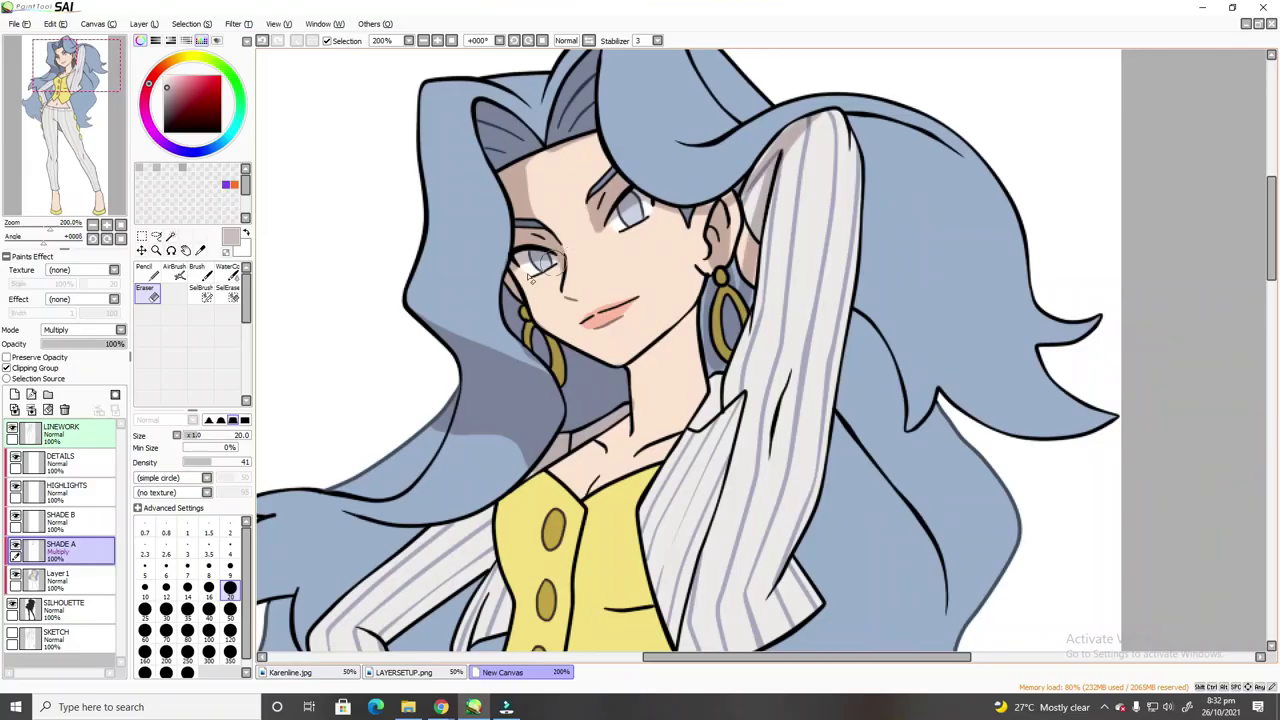
pyautogui.hotkey('ctrl', '=')
pyautogui.moveTo(363, 523)
pyautogui.mouseDown()
pyautogui.moveTo(400, 513)
pyautogui.moveTo(389, 496)
pyautogui.moveTo(498, 507)
pyautogui.moveTo(527, 522)
pyautogui.moveTo(538, 550)
pyautogui.mouseUp()
pyautogui.moveTo(372, 298)
pyautogui.mouseDown()
pyautogui.moveTo(550, 402)
pyautogui.moveTo(592, 444)
pyautogui.mouseUp()
pyautogui.moveTo(528, 375); pyautogui.dragTo(554, 394)
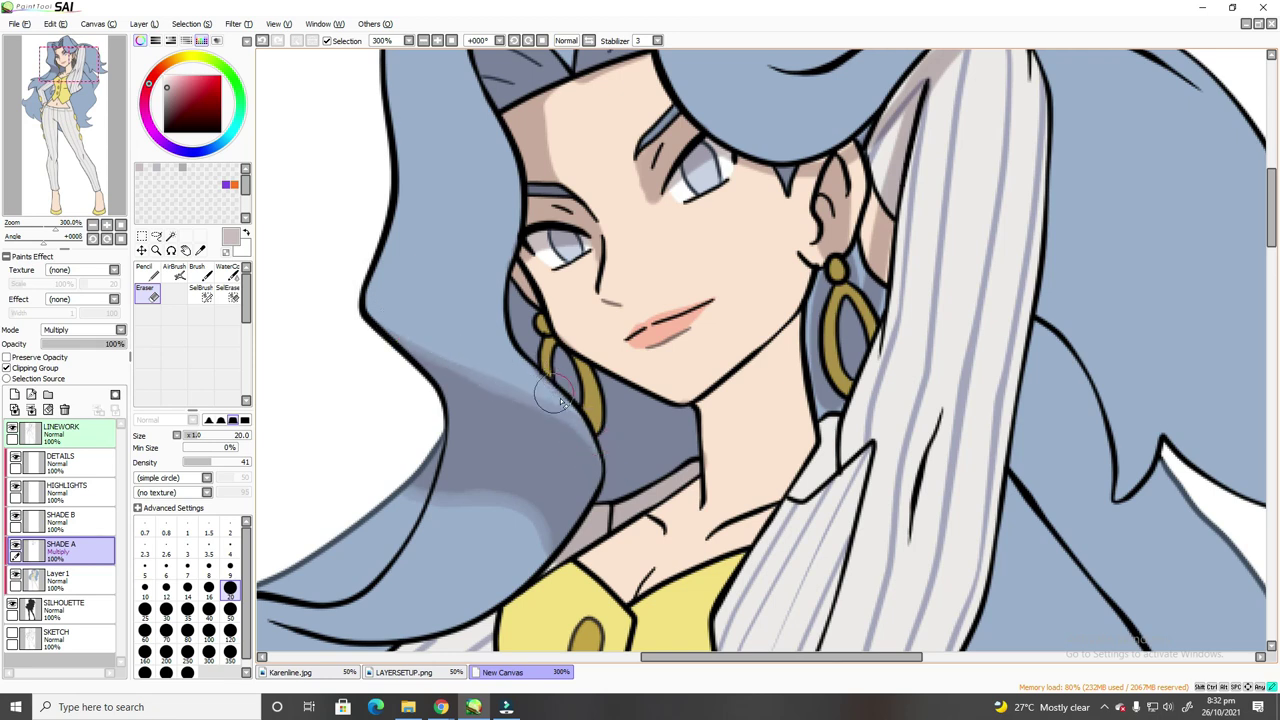
# Step: Set the SHADE B layer's blending mode to Multiply
pyautogui.hotkey('ctrl', '-')
pyautogui.hotkey('ctrl', '-')
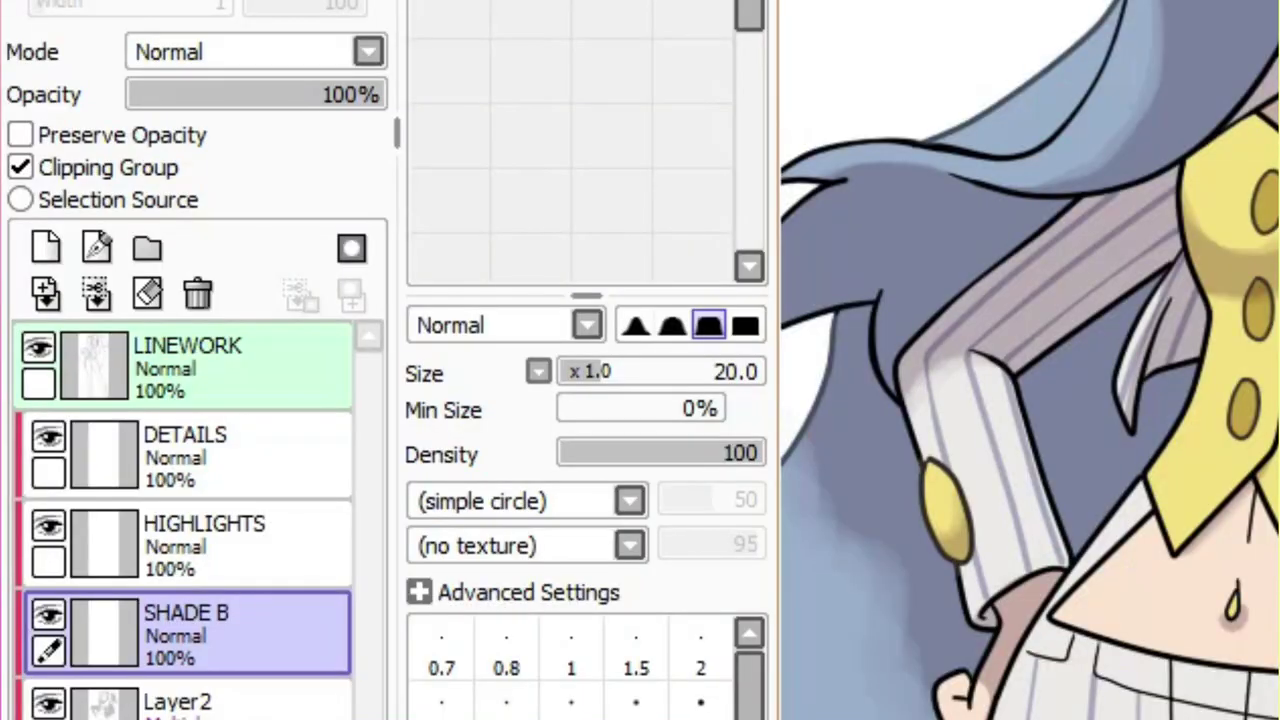
pyautogui.click(272, 52)
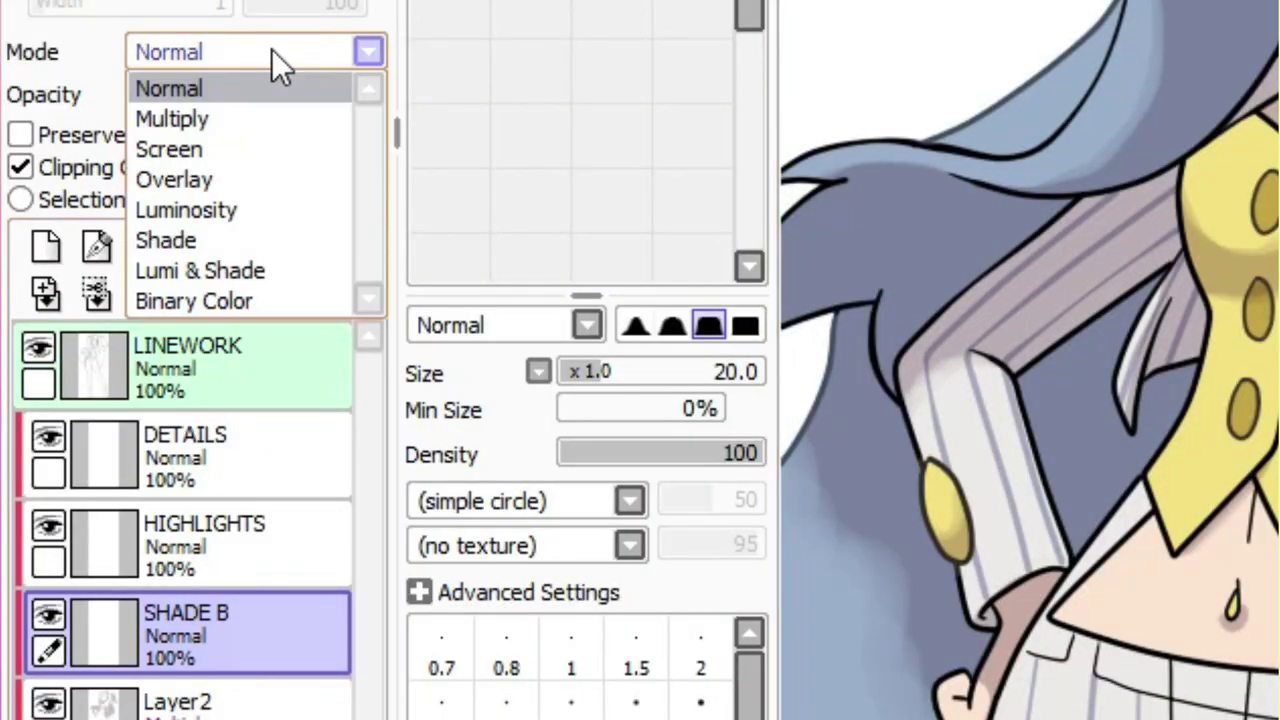
pyautogui.click(255, 119)
pyautogui.click(170, 146)
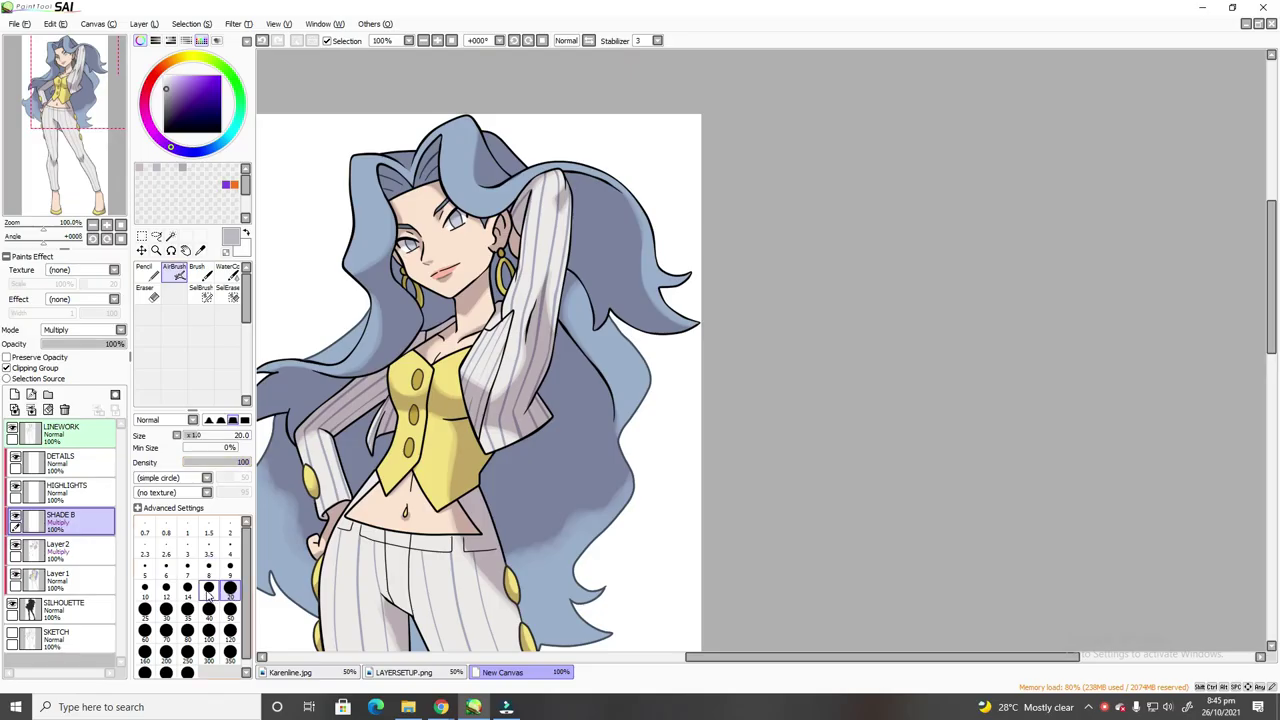
# Step: Airbrush deeper shadows at size 16 on SHADE B over the hair behind the neck and around the ear
pyautogui.hotkey('ctrl', '=')
pyautogui.moveTo(355, 253)
pyautogui.mouseDown()
pyautogui.moveTo(362, 222)
pyautogui.moveTo(386, 285)
pyautogui.moveTo(428, 322)
pyautogui.moveTo(525, 363)
pyautogui.moveTo(524, 389)
pyautogui.moveTo(455, 423)
pyautogui.moveTo(449, 369)
pyautogui.moveTo(383, 293)
pyautogui.moveTo(462, 356)
pyautogui.mouseUp()
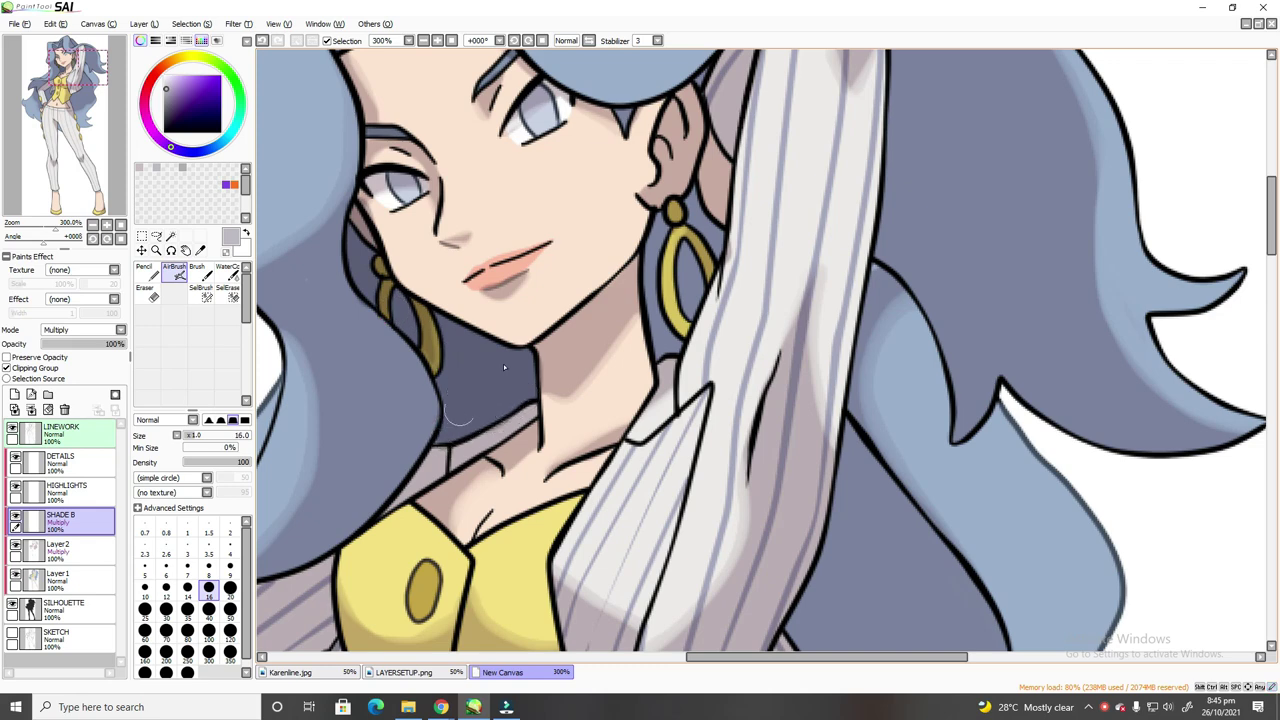
pyautogui.hotkey('ctrl', '-')
pyautogui.hotkey('ctrl', '=')
pyautogui.hotkey('ctrl', '-')
pyautogui.hotkey('ctrl', '=')
pyautogui.moveTo(680, 178)
pyautogui.mouseDown()
pyautogui.moveTo(737, 162)
pyautogui.moveTo(672, 244)
pyautogui.moveTo(696, 225)
pyautogui.moveTo(705, 249)
pyautogui.mouseUp()
# Step: Select the back hair areas with the Magic Wand and airbrush deep shadows inside them at size 50
pyautogui.hotkey('ctrl', '-')
pyautogui.hotkey('ctrl', '-')
pyautogui.hotkey('ctrl', '-')
pyautogui.hotkey('ctrl', '=')
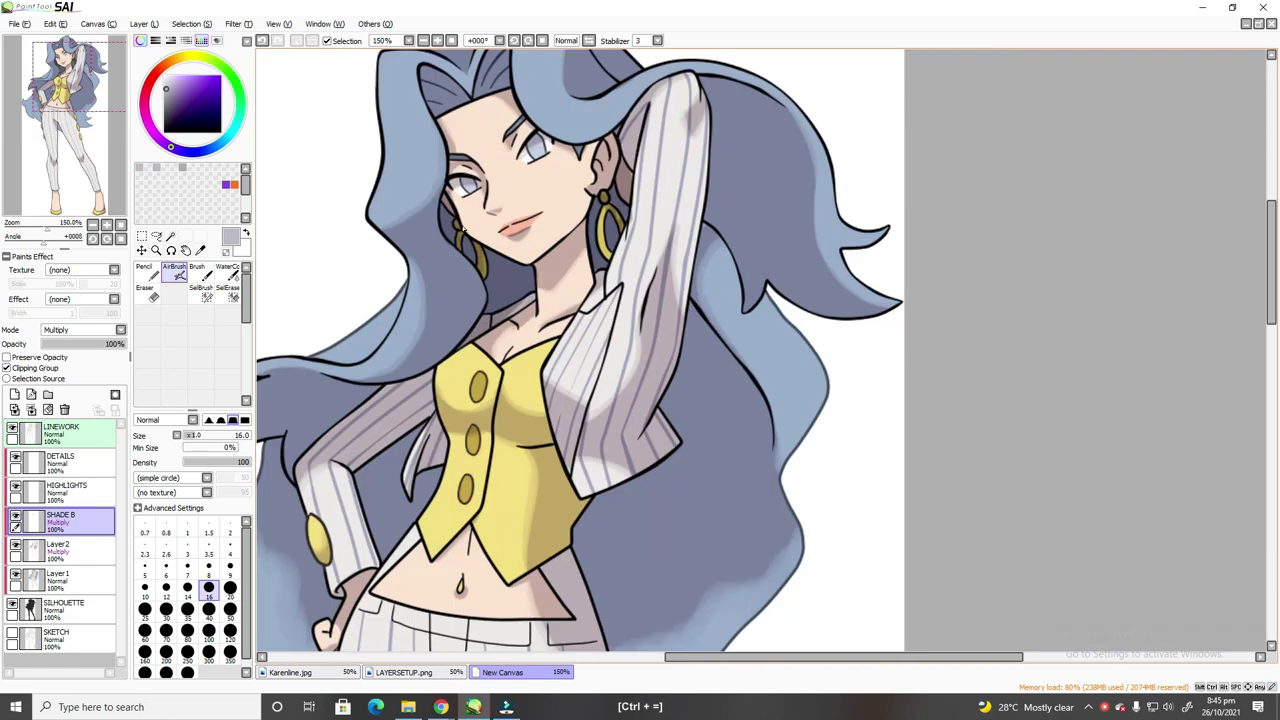
pyautogui.hotkey('ctrl', '-')
pyautogui.click(170, 236)
pyautogui.click(655, 350)
pyautogui.click(350, 400)
pyautogui.click(440, 365)
pyautogui.click(174, 272)
pyautogui.click(229, 611)
pyautogui.moveTo(634, 300)
pyautogui.mouseDown()
pyautogui.moveTo(634, 232)
pyautogui.moveTo(626, 346)
pyautogui.moveTo(585, 367)
pyautogui.mouseUp()
pyautogui.moveTo(468, 362)
pyautogui.mouseDown()
pyautogui.moveTo(467, 343)
pyautogui.moveTo(434, 402)
pyautogui.mouseUp()
# Step: Soften the edges of the deep back hair shadows using the Eraser at size 20 and density 41
pyautogui.press('e')
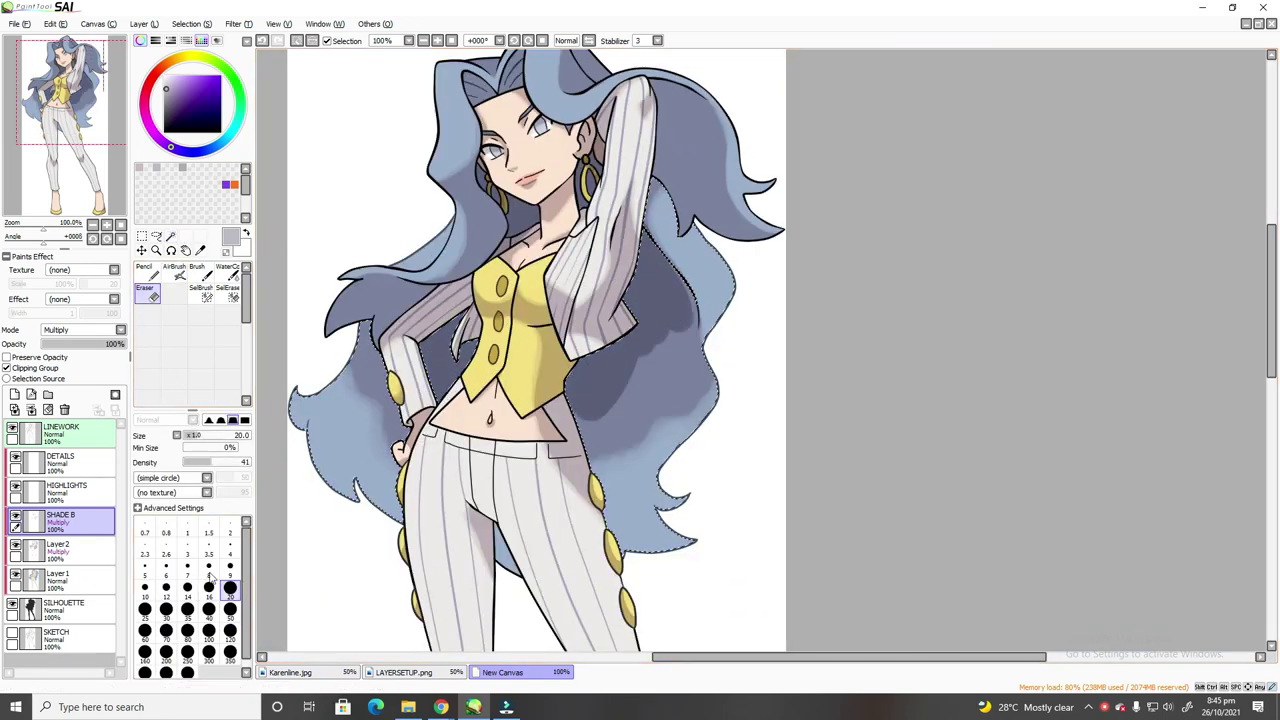
pyautogui.hotkey('ctrl', '=')
pyautogui.hotkey('ctrl', '=')
pyautogui.moveTo(696, 290)
pyautogui.mouseDown()
pyautogui.moveTo(604, 360)
pyautogui.moveTo(506, 494)
pyautogui.moveTo(440, 508)
pyautogui.mouseUp()
pyautogui.hotkey('ctrl', '-')
pyautogui.hotkey('ctrl', '-')
pyautogui.hotkey('ctrl', '=')
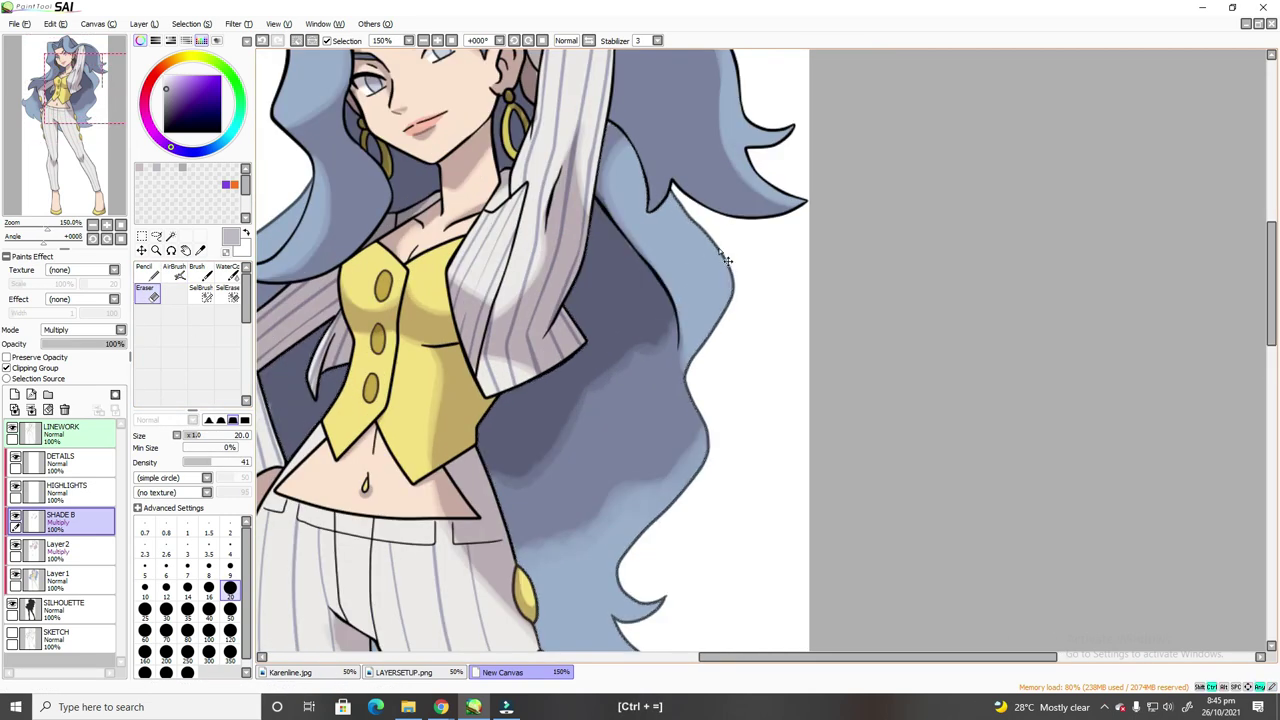
# Step: Set the HIGHLIGHTS layer's blending mode to Overlay
pyautogui.hotkey('ctrl', '-')
pyautogui.hotkey('ctrl', '-')
pyautogui.hotkey('ctrl', '-')
pyautogui.hotkey('ctrl', '=')
pyautogui.hotkey('ctrl', '=')
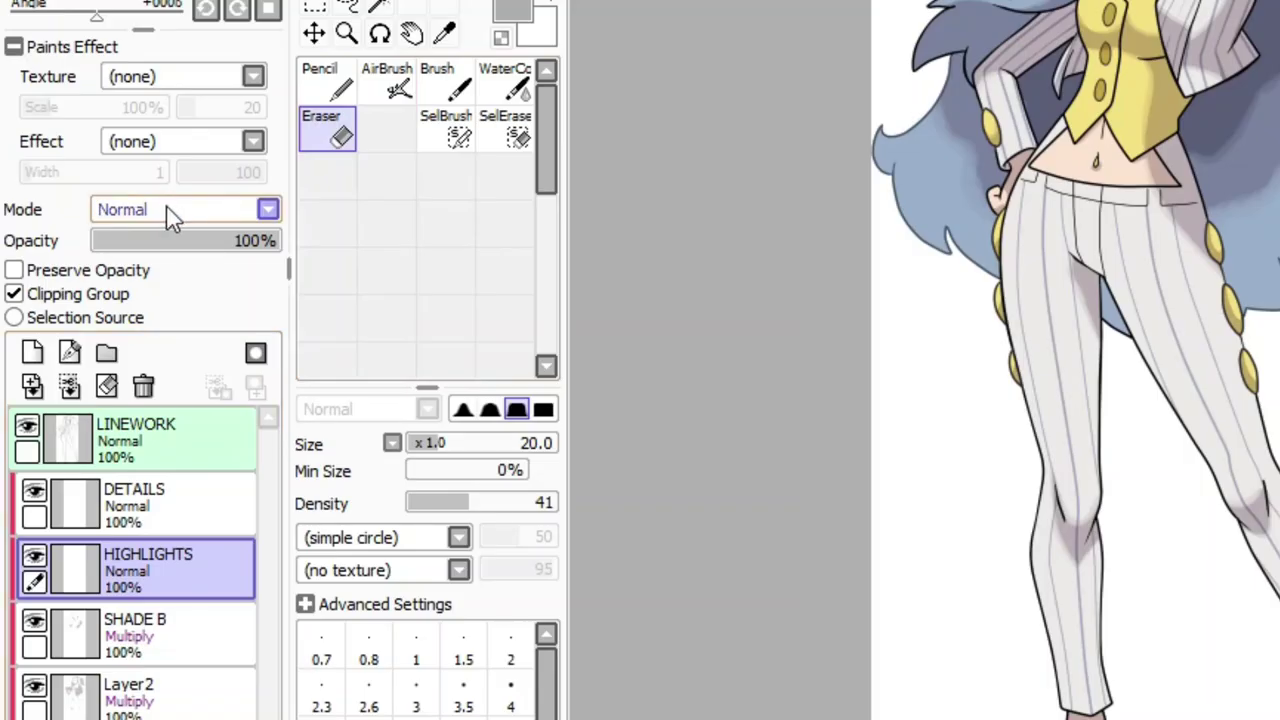
pyautogui.click(75, 330)
pyautogui.click(125, 303)
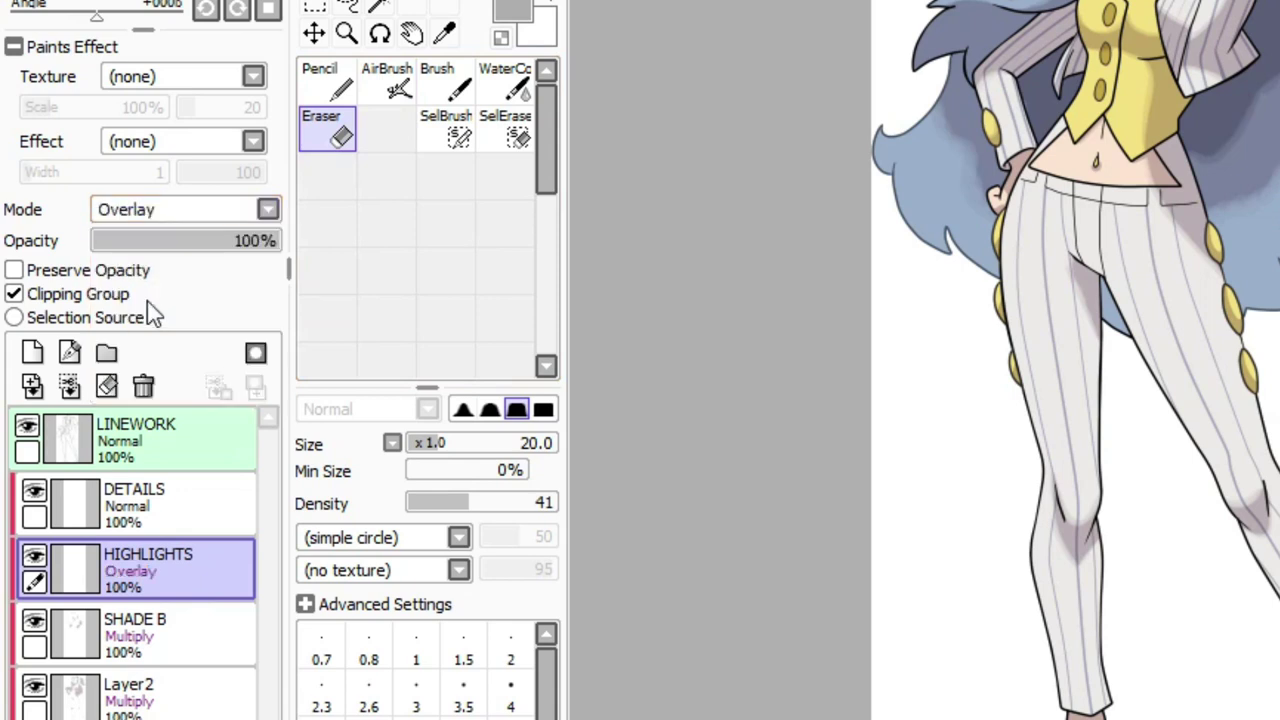
# Step: Airbrush highlights at size 35 onto the front hair lock and the fringe
pyautogui.click(388, 80)
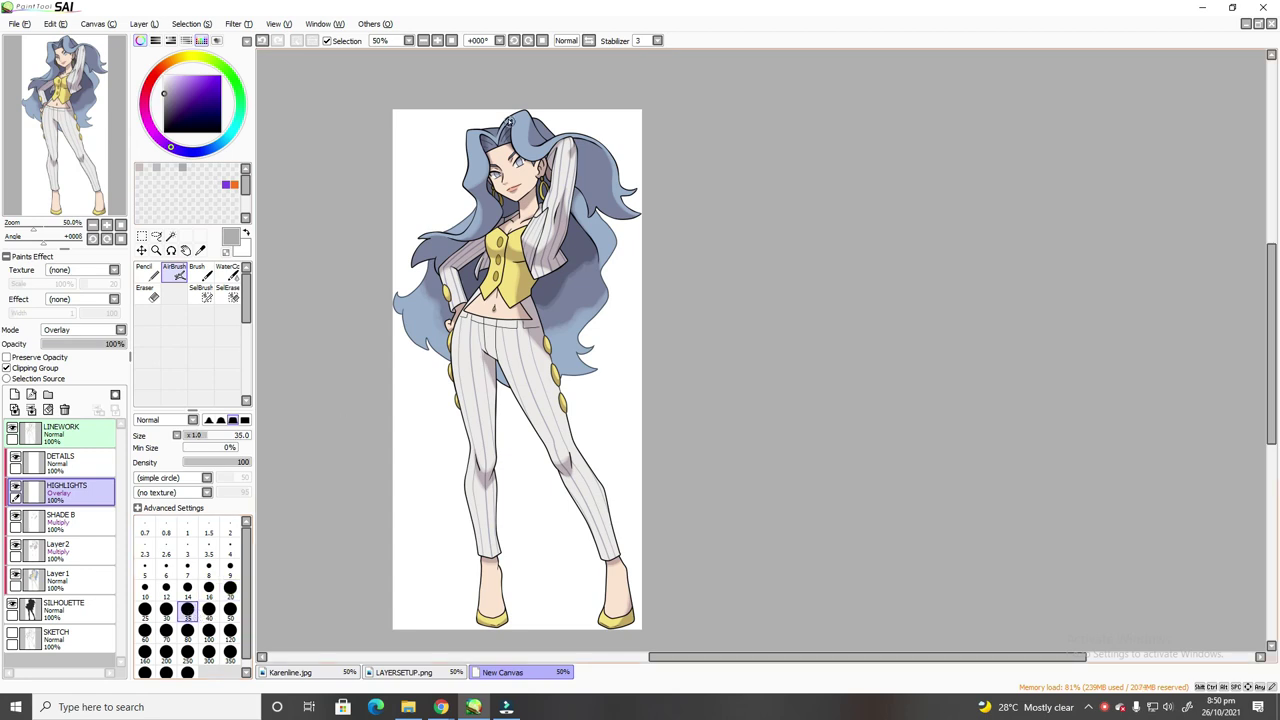
pyautogui.hotkey('ctrl', '=')
pyautogui.hotkey('ctrl', '=')
pyautogui.moveTo(345, 245)
pyautogui.mouseDown()
pyautogui.moveTo(353, 306)
pyautogui.moveTo(383, 296)
pyautogui.moveTo(407, 240)
pyautogui.moveTo(423, 267)
pyautogui.moveTo(413, 258)
pyautogui.moveTo(363, 298)
pyautogui.moveTo(332, 300)
pyautogui.mouseUp()
pyautogui.moveTo(528, 225); pyautogui.dragTo(580, 148)
# Step: Soften the edges of the hair highlights with the Eraser
pyautogui.press('e')
pyautogui.moveTo(338, 238)
pyautogui.mouseDown()
pyautogui.moveTo(361, 266)
pyautogui.moveTo(392, 258)
pyautogui.moveTo(406, 216)
pyautogui.mouseUp()
pyautogui.moveTo(350, 312)
pyautogui.mouseDown()
pyautogui.moveTo(352, 324)
pyautogui.moveTo(391, 288)
pyautogui.moveTo(418, 294)
pyautogui.mouseUp()
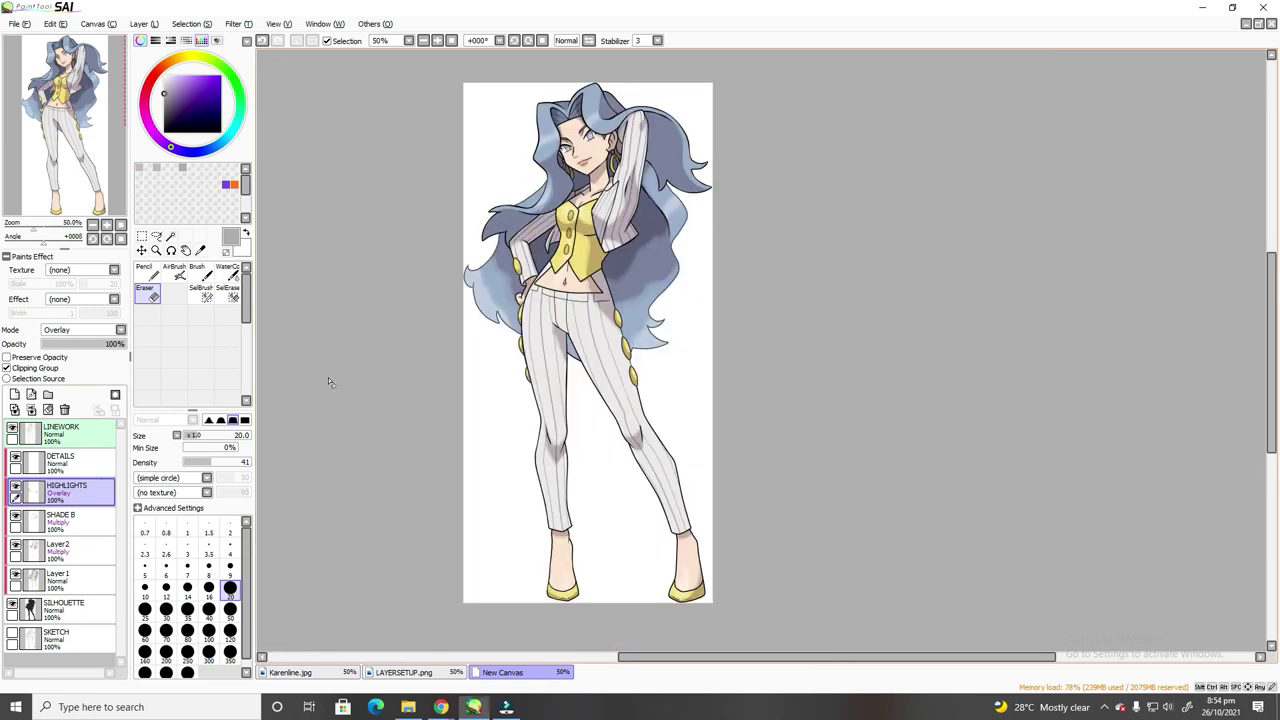
# Step: Draw black pupils in both eyes on the DETAILS layer with the Pencil at size 3.5
pyautogui.click(60, 460)
pyautogui.click(147, 272)
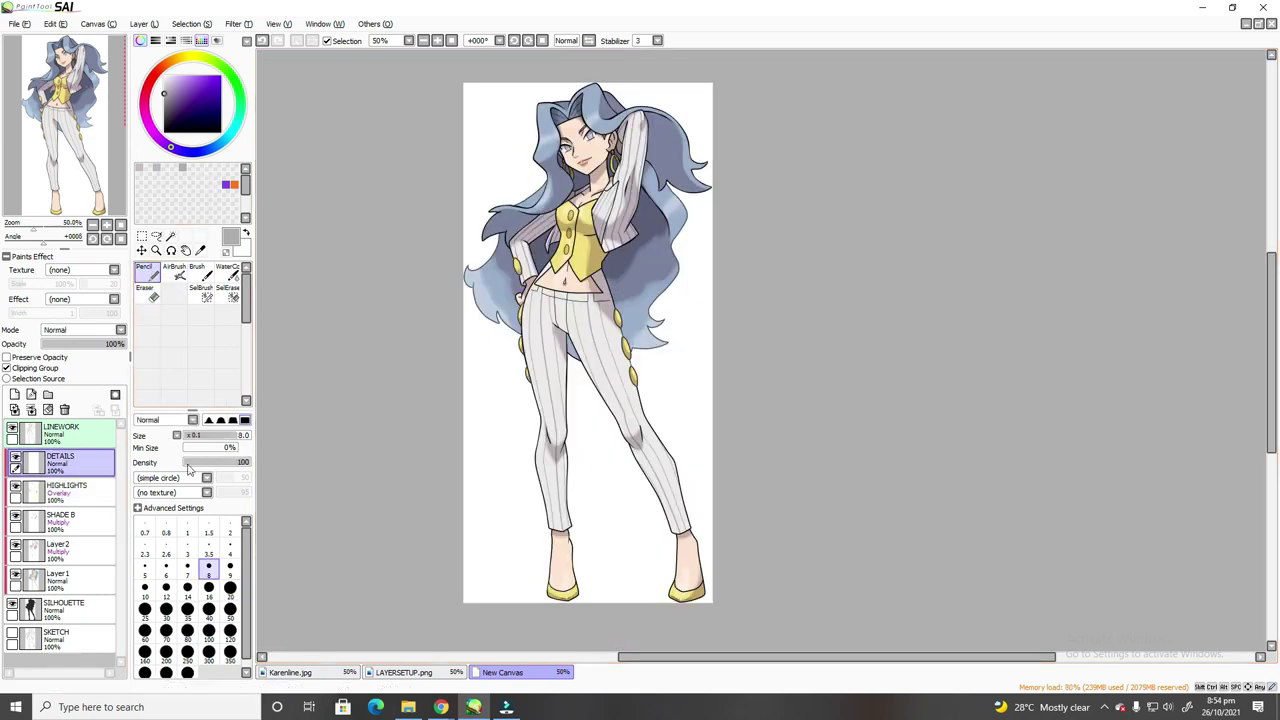
pyautogui.click(208, 550)
pyautogui.hotkey('ctrl', '=')
pyautogui.hotkey('ctrl', '=')
pyautogui.hotkey('ctrl', '=')
pyautogui.hotkey('ctrl', '=')
pyautogui.hotkey('ctrl', '=')
pyautogui.hotkey('ctrl', '=')
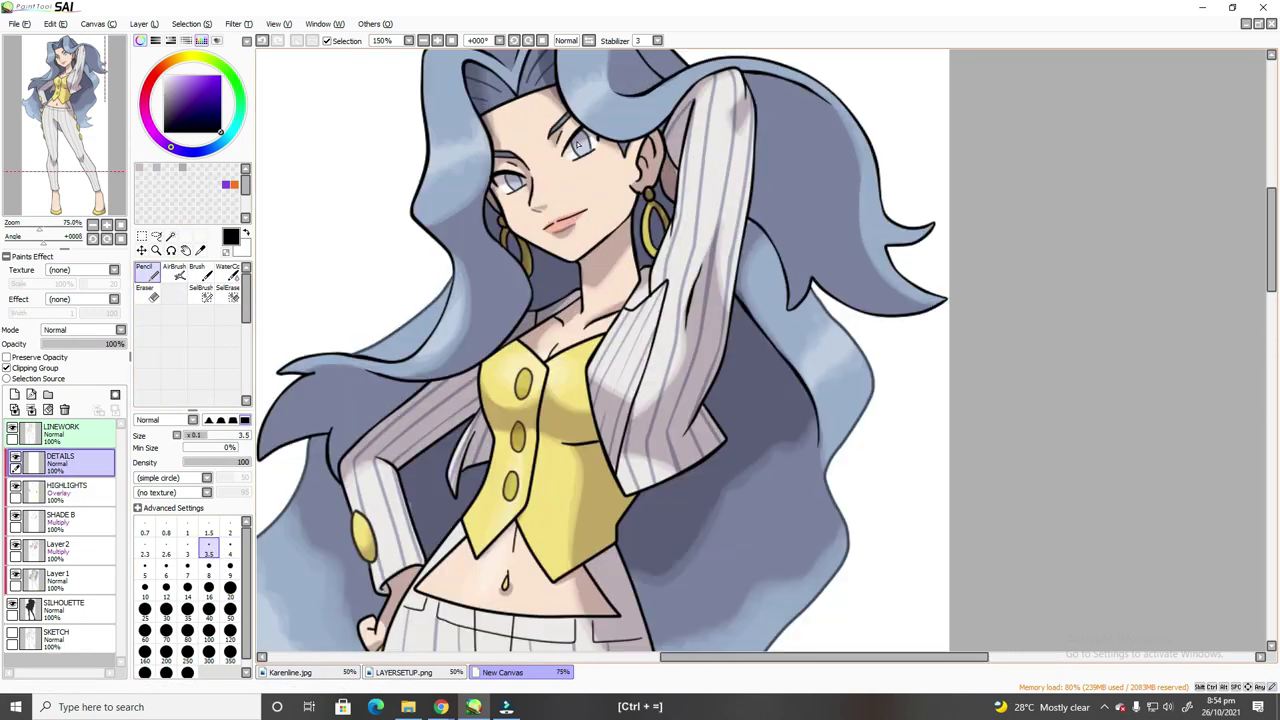
pyautogui.moveTo(568, 158); pyautogui.dragTo(578, 175)
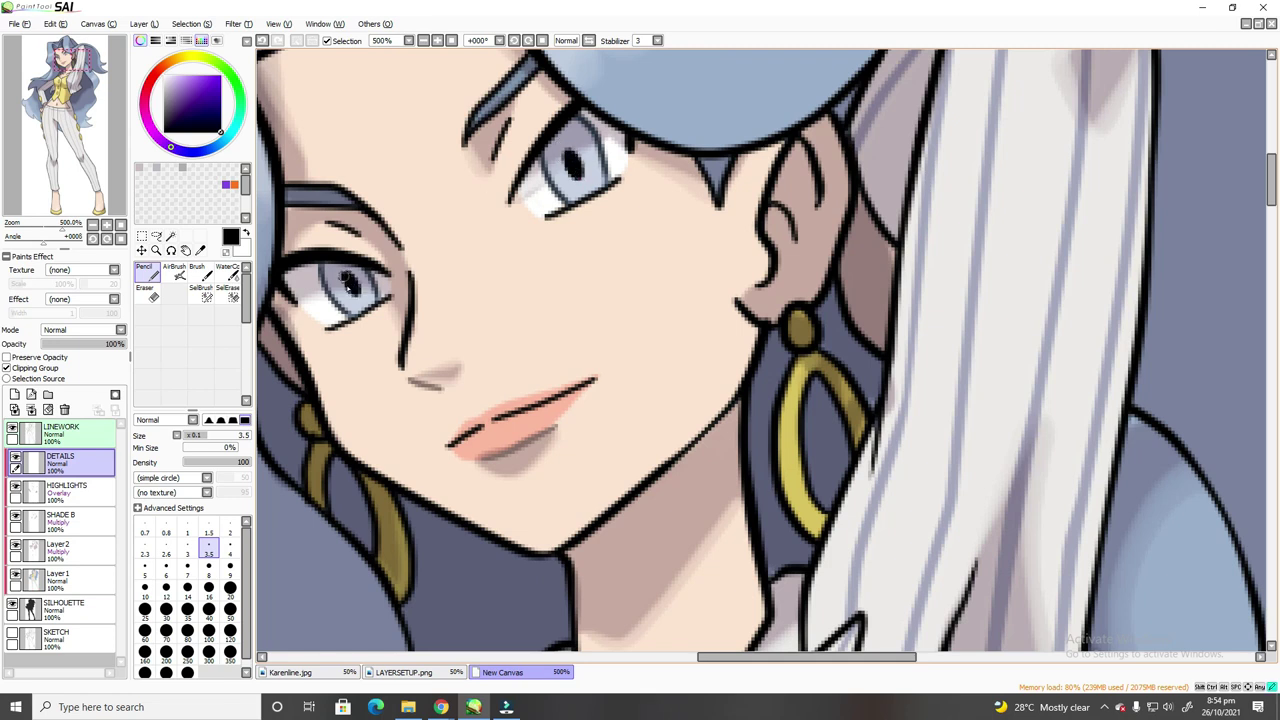
# Step: Switch the drawing colour to white and add small glints to the eyes
pyautogui.press('x')
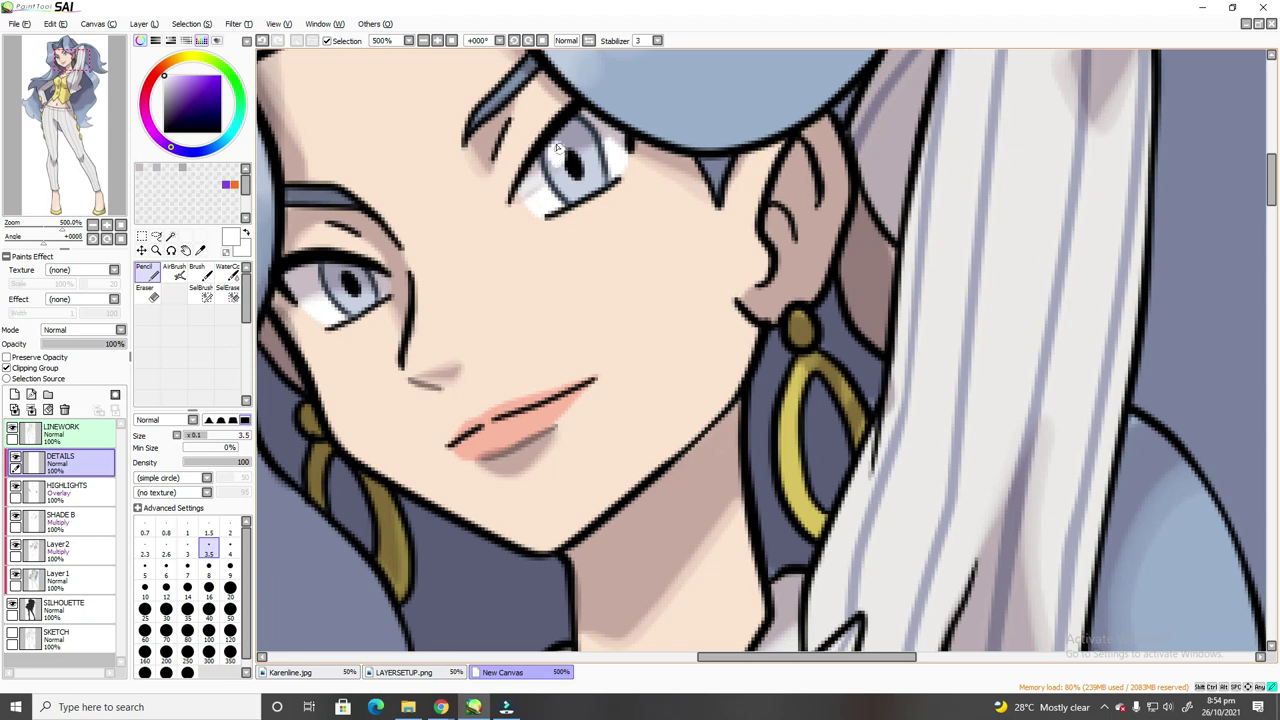
pyautogui.hotkey('ctrl', '-')
pyautogui.hotkey('ctrl', '-')
pyautogui.hotkey('ctrl', '-')
pyautogui.hotkey('ctrl', '-')
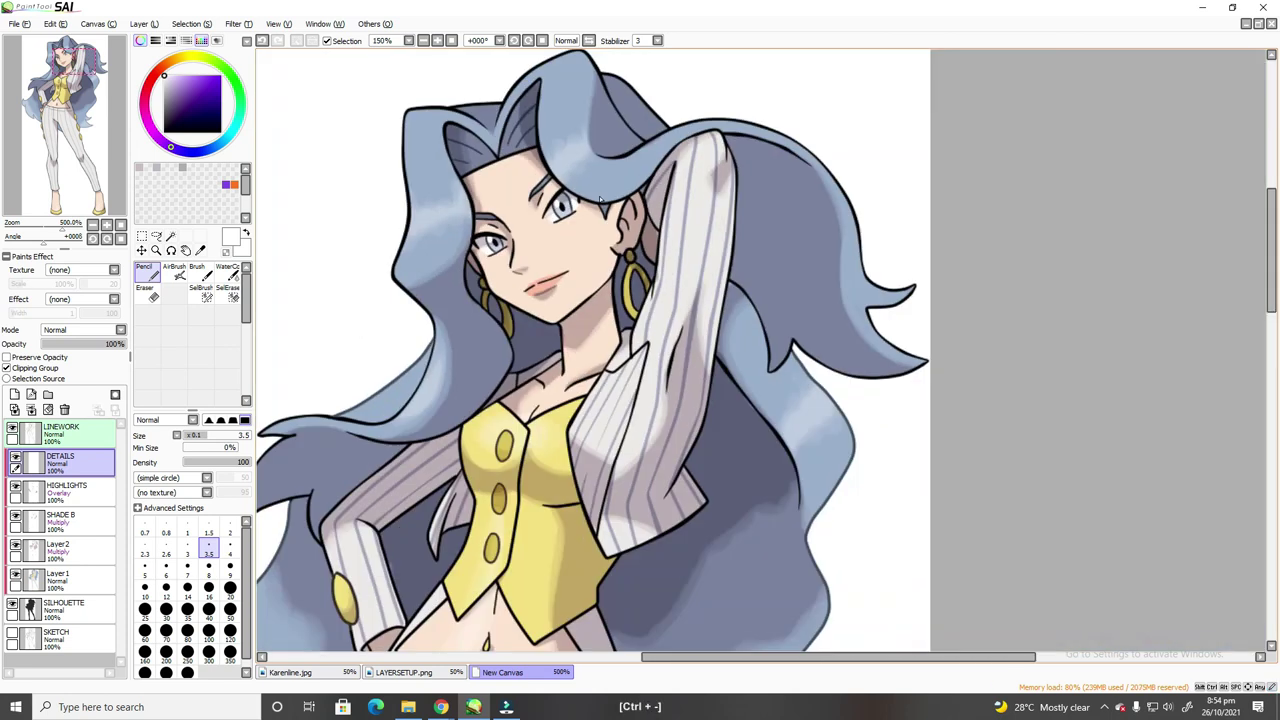
# Step: Set the Pencil to size 7 and draw short white highlight strokes on the front hair lock
pyautogui.hotkey('ctrl', '=')
pyautogui.hotkey('ctrl', '=')
pyautogui.click(186, 568)
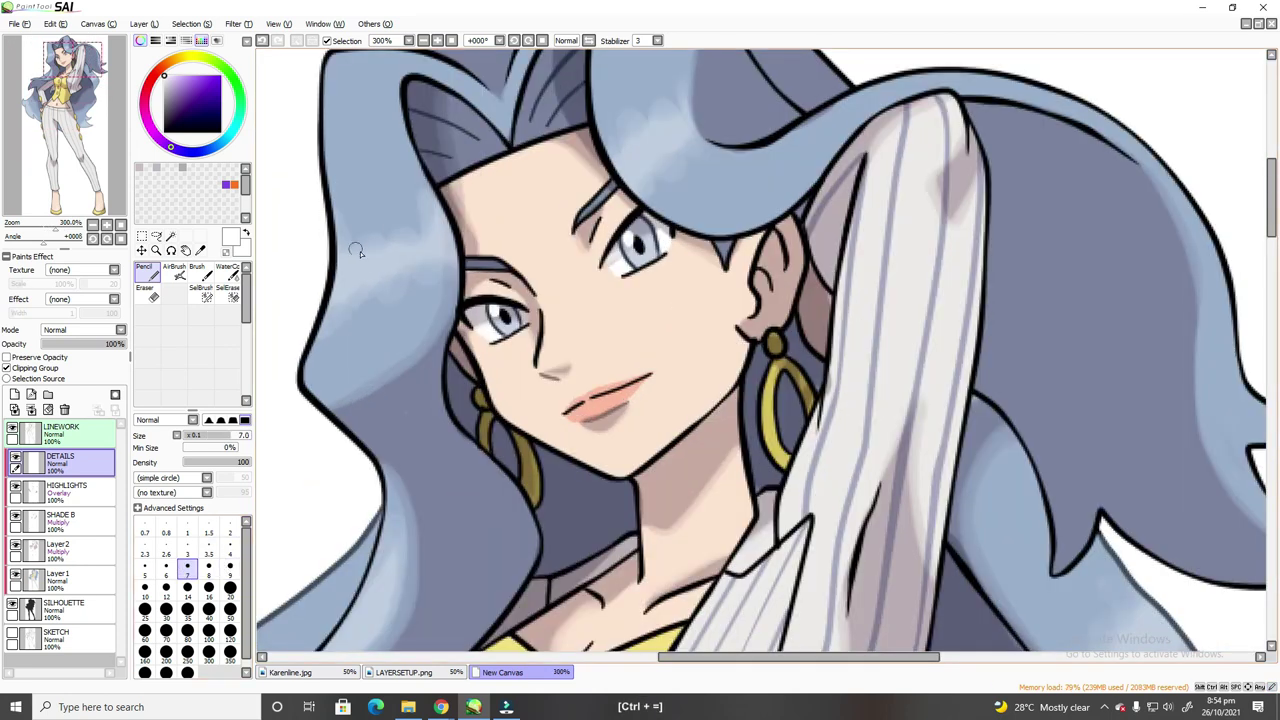
pyautogui.hotkey('ctrl', '-')
pyautogui.hotkey('ctrl', '-')
pyautogui.hotkey('ctrl', '=')
pyautogui.hotkey('ctrl', '=')
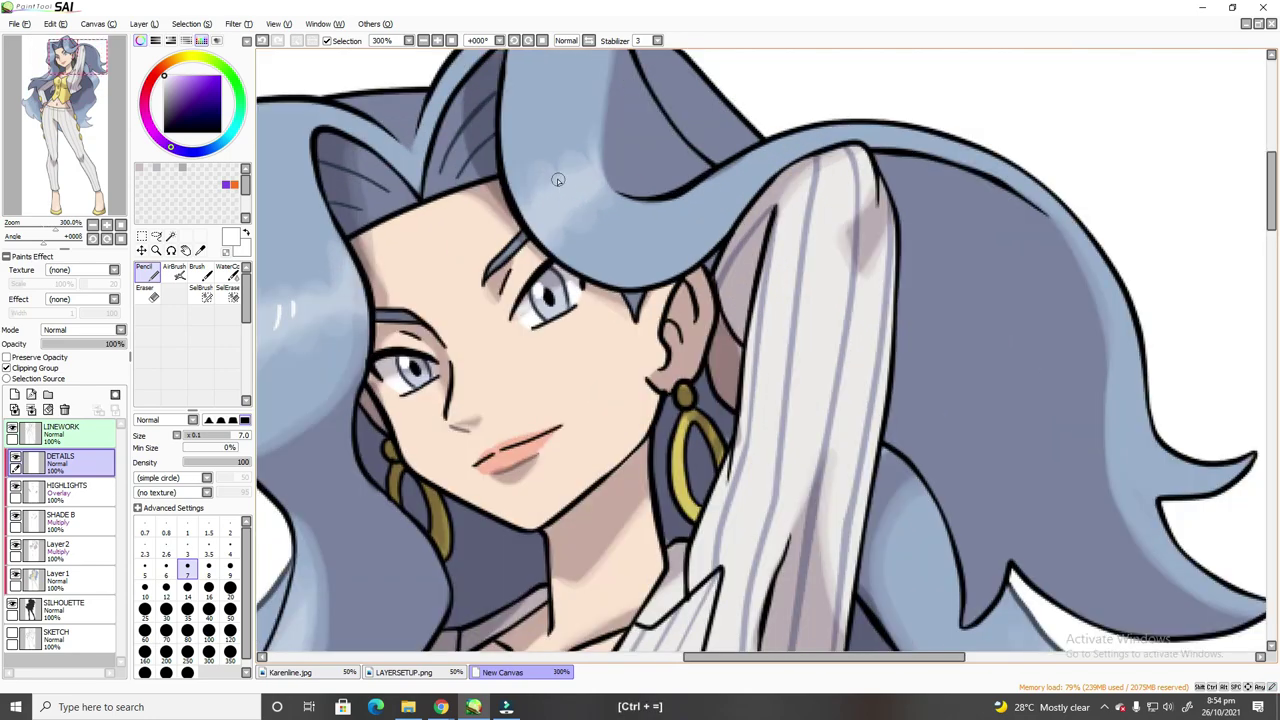
# Step: Add a white glint along the hoop earring beside the raised arm
pyautogui.hotkey('ctrl', '-')
pyautogui.hotkey('ctrl', '-')
pyautogui.hotkey('ctrl', '=')
pyautogui.hotkey('ctrl', '=')
pyautogui.hotkey('ctrl', '=')
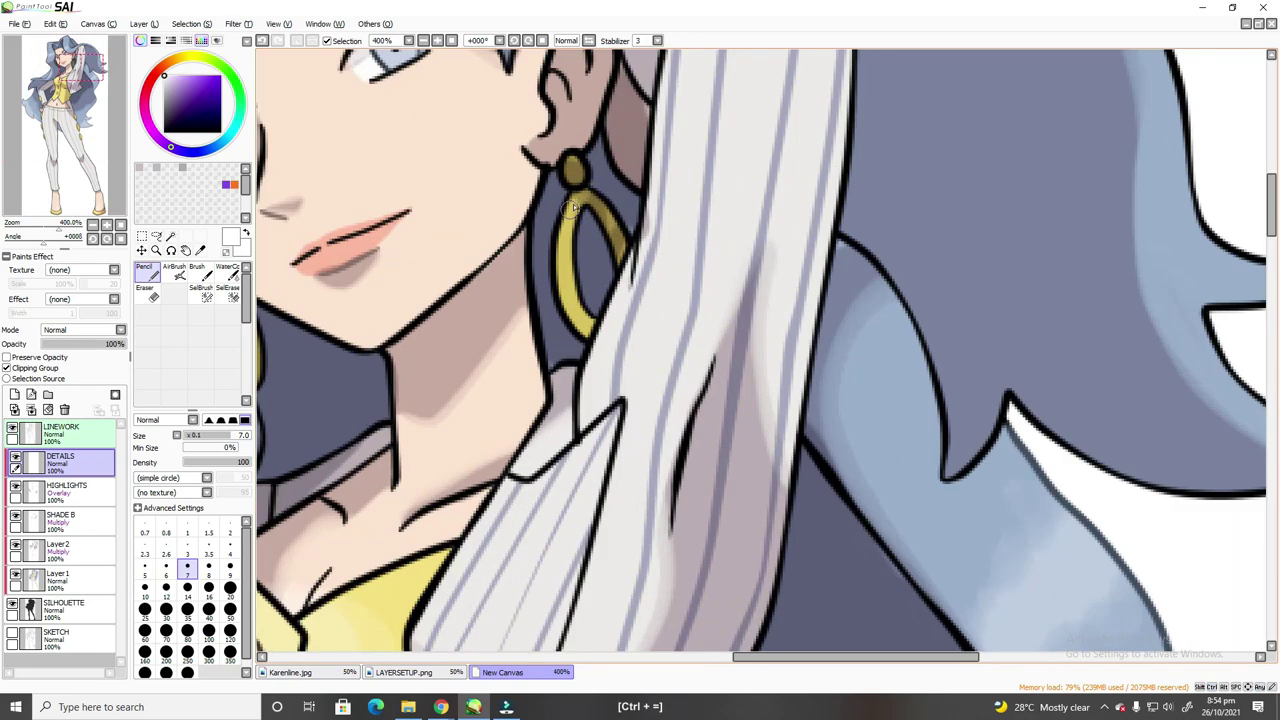
# Step: Paint white glints on the three buttons of the yellow vest
pyautogui.hotkey('ctrl', '-')
pyautogui.hotkey('ctrl', '-')
pyautogui.hotkey('ctrl', '=')
pyautogui.hotkey('ctrl', '=')
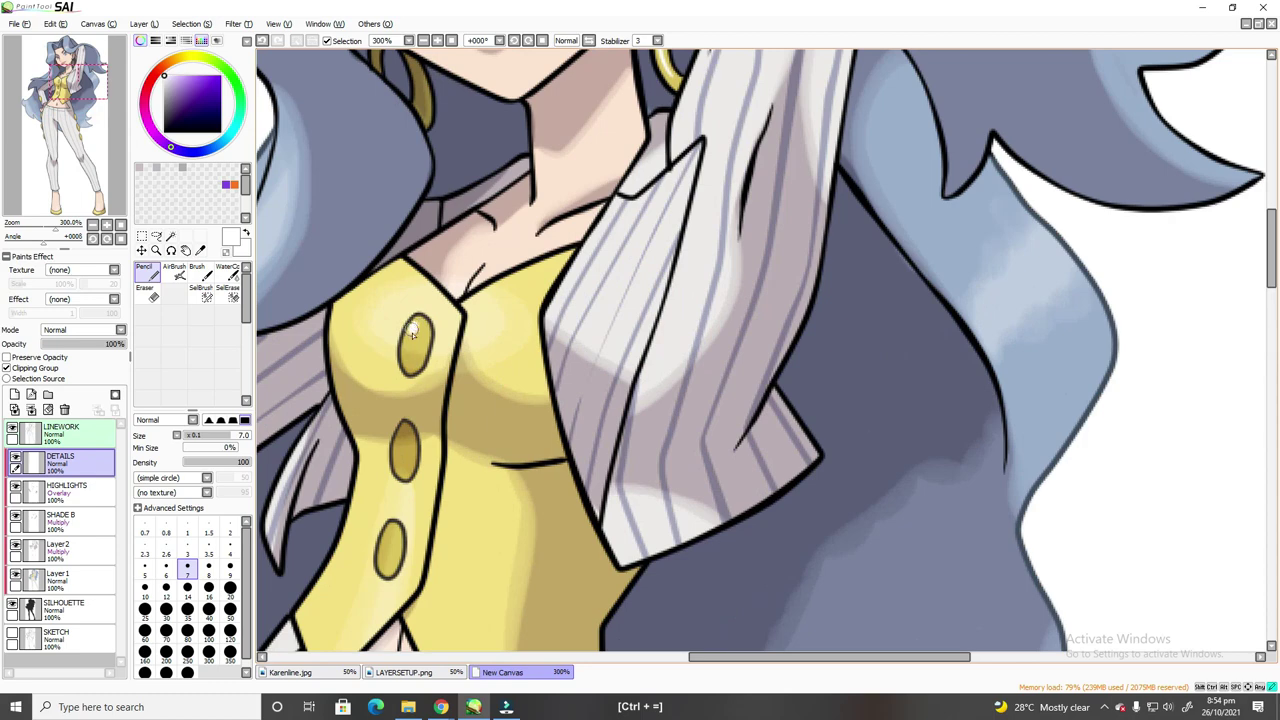
pyautogui.moveTo(404, 437); pyautogui.dragTo(401, 449)
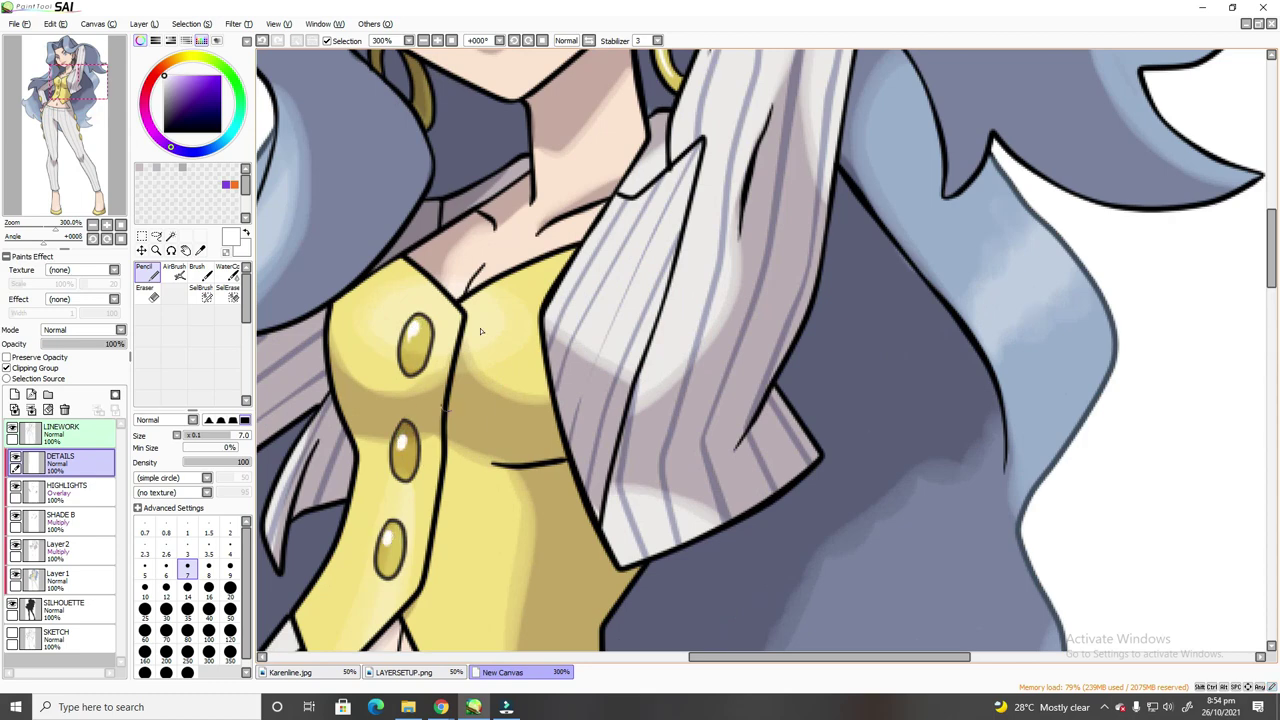
# Step: Paint white glints on the gold buttons along the outer side of the trouser leg
pyautogui.hotkey('ctrl', '-')
pyautogui.hotkey('ctrl', '-')
pyautogui.hotkey('ctrl', '=')
pyautogui.hotkey('ctrl', '=')
pyautogui.hotkey('ctrl', '-')
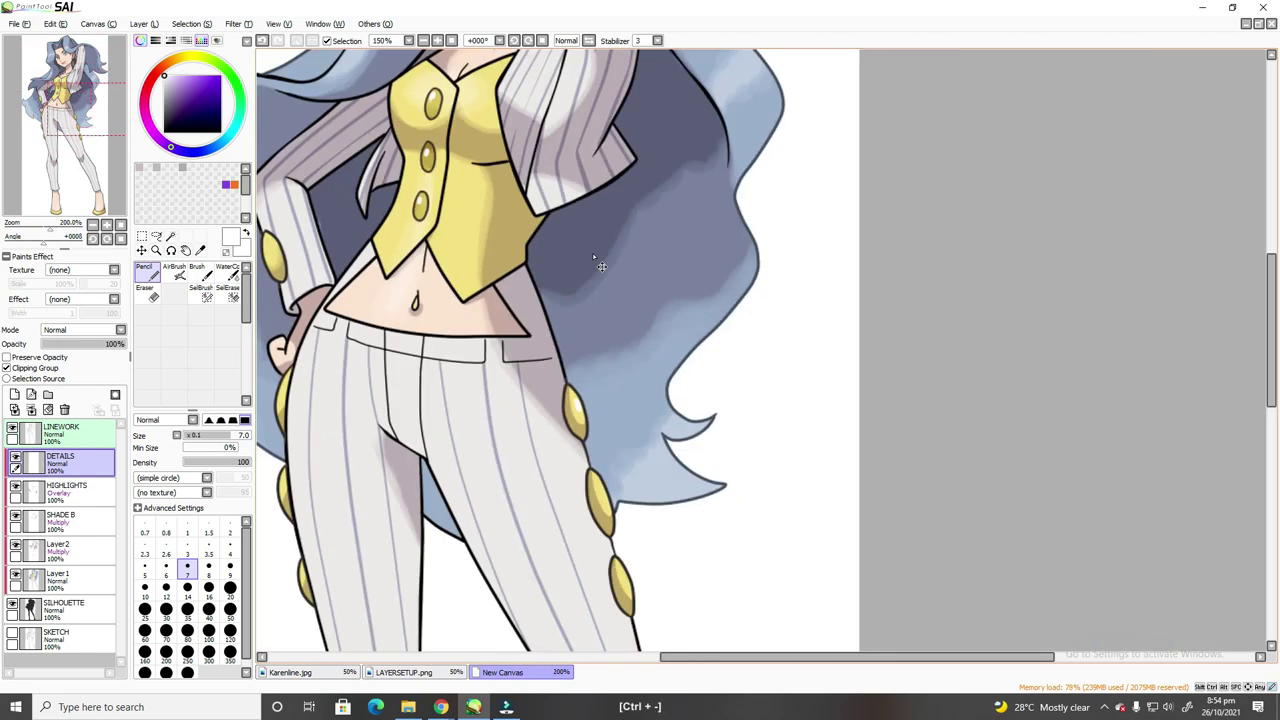
pyautogui.hotkey('ctrl', '=')
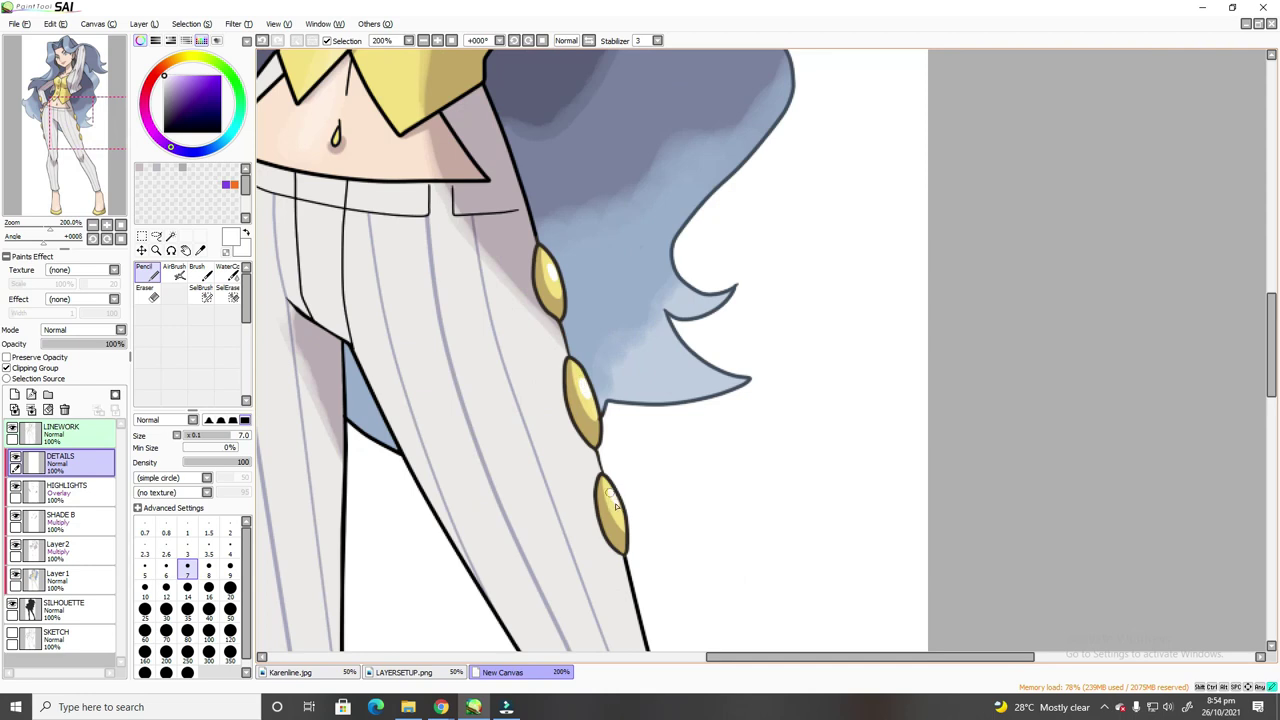
# Step: Add white glints to the yellow shoes
pyautogui.hotkey('ctrl', '-')
pyautogui.hotkey('ctrl', '-')
pyautogui.hotkey('ctrl', '=')
pyautogui.hotkey('ctrl', '=')
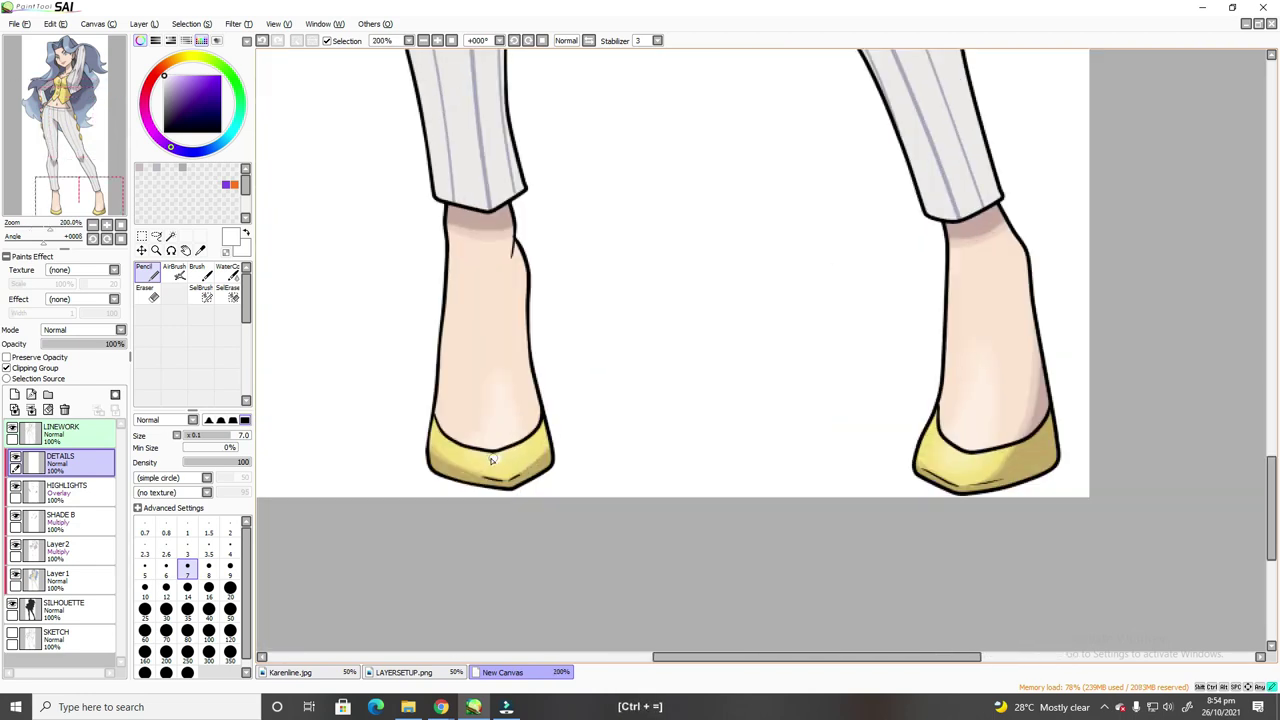